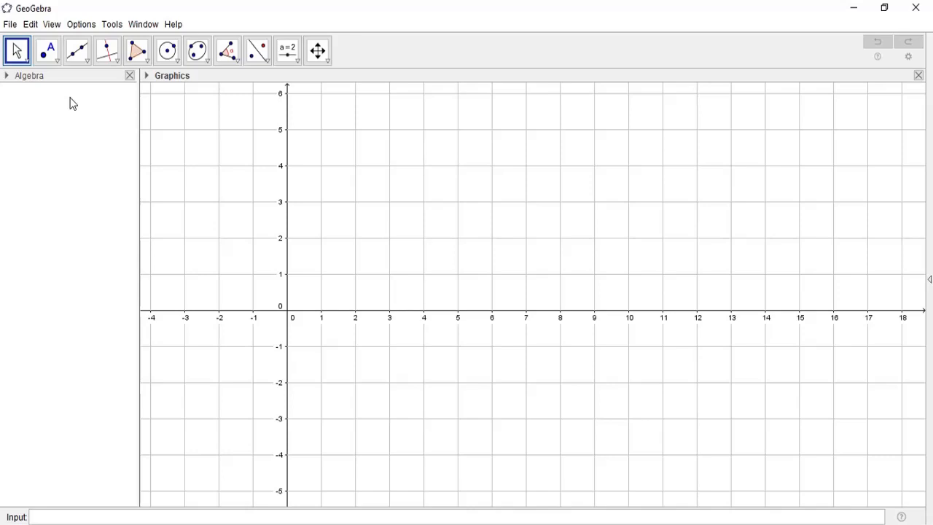
# - Show the 3D Graphics view and close the 2D Graphics view
pyautogui.click(51, 27)
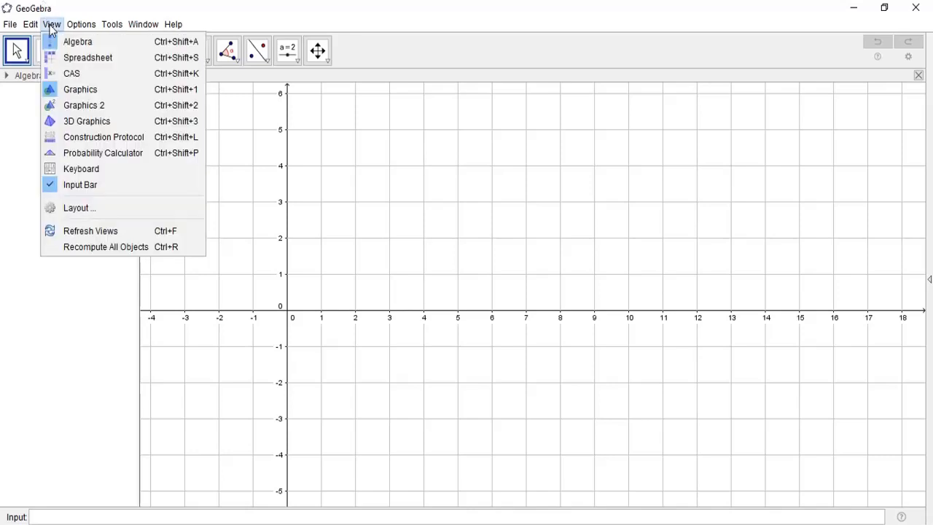
pyautogui.click(64, 121)
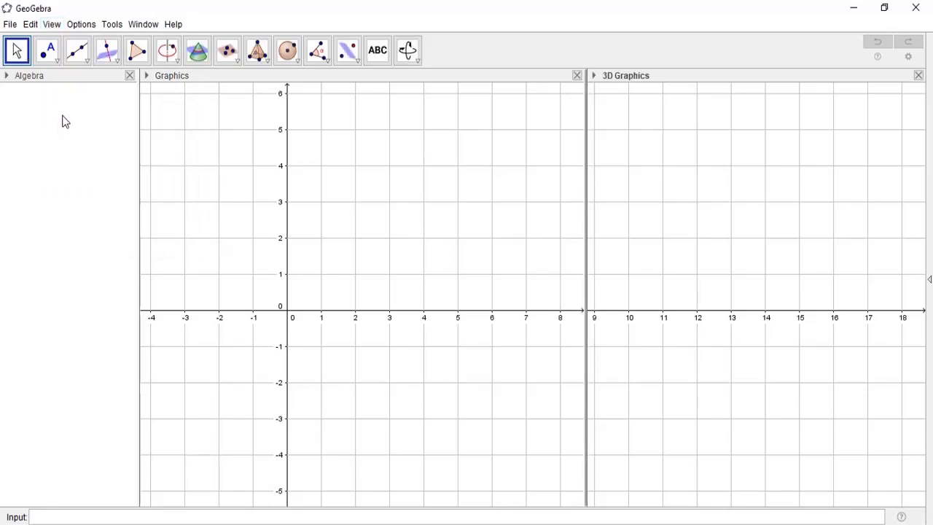
pyautogui.click(576, 75)
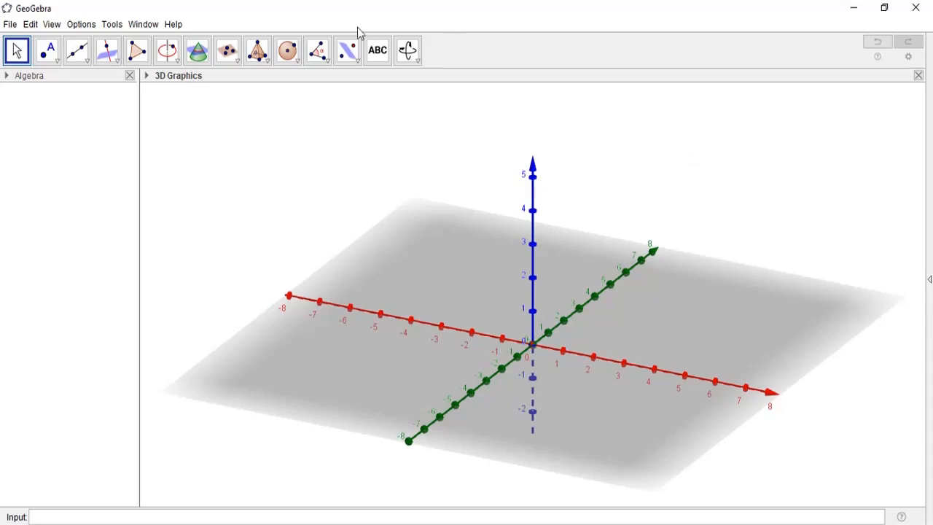
# - Create a cube with the Cube tool from the points (0, 0, 0) and (1, 0, 0) on the x-axis
pyautogui.click(265, 61)
pyautogui.click(286, 296)
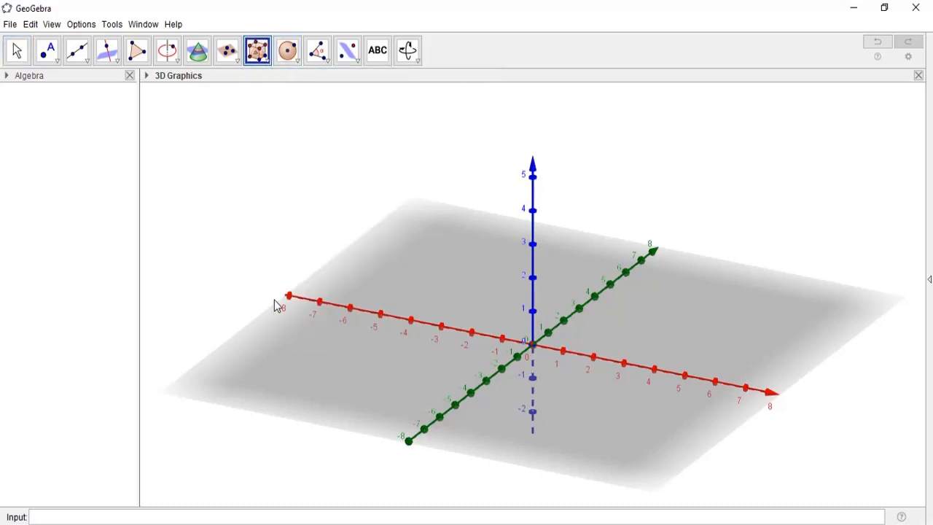
pyautogui.click(532, 345)
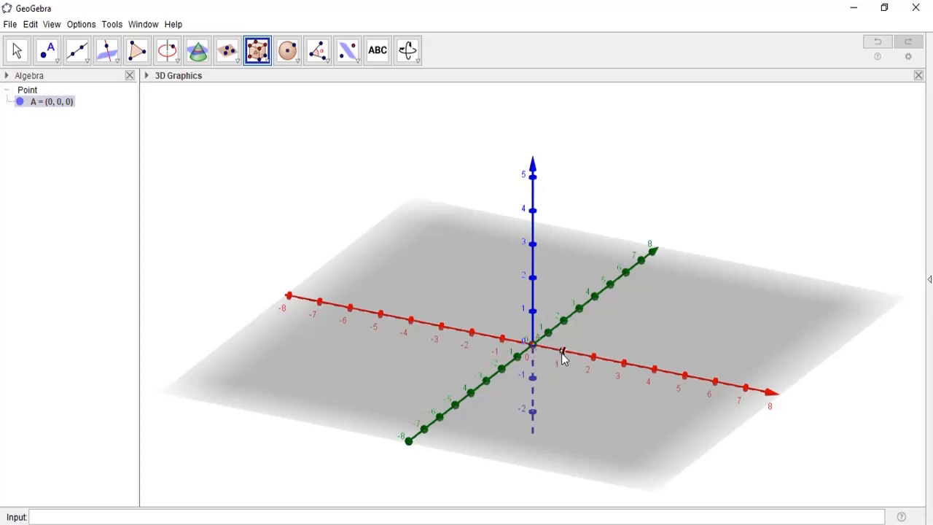
pyautogui.click(563, 354)
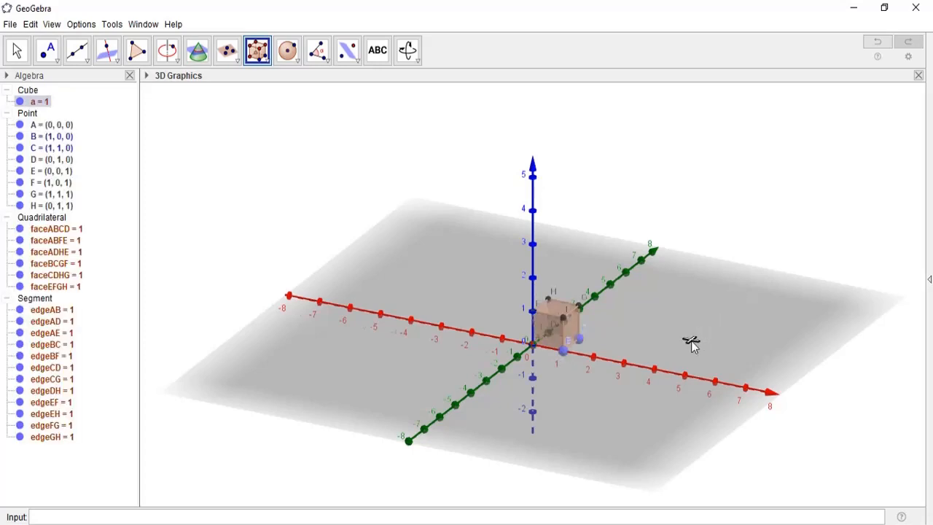
# - Set the color of all the cube's vertices A to H to dark purple (102, 0, 153) in their object properties
pyautogui.scroll(5, 692, 343)
pyautogui.scroll(2, 692, 343)
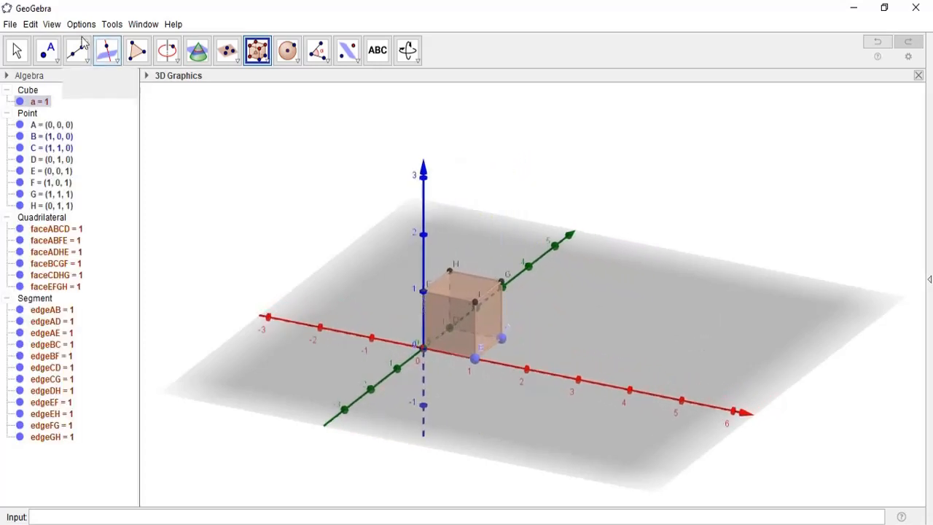
pyautogui.click(17, 49)
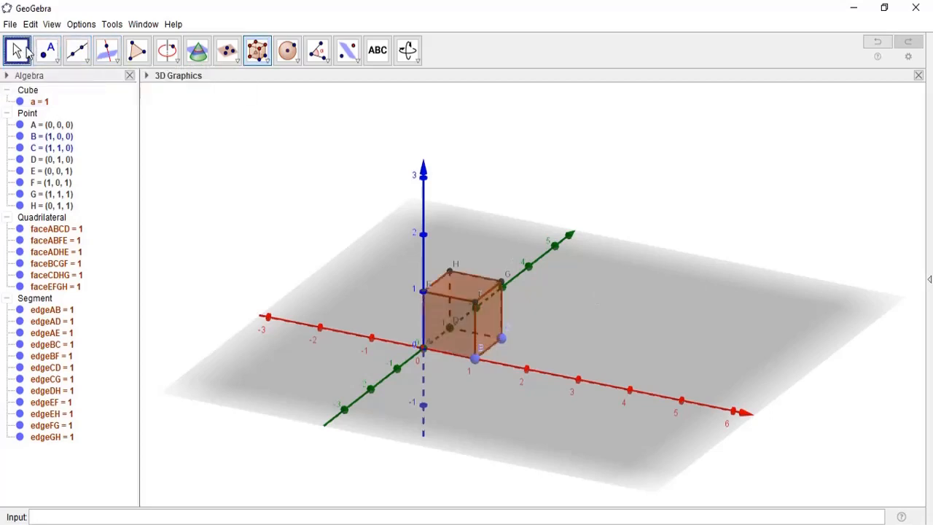
pyautogui.moveTo(370, 262); pyautogui.dragTo(605, 291, button='right')
pyautogui.scroll(3, 586, 296)
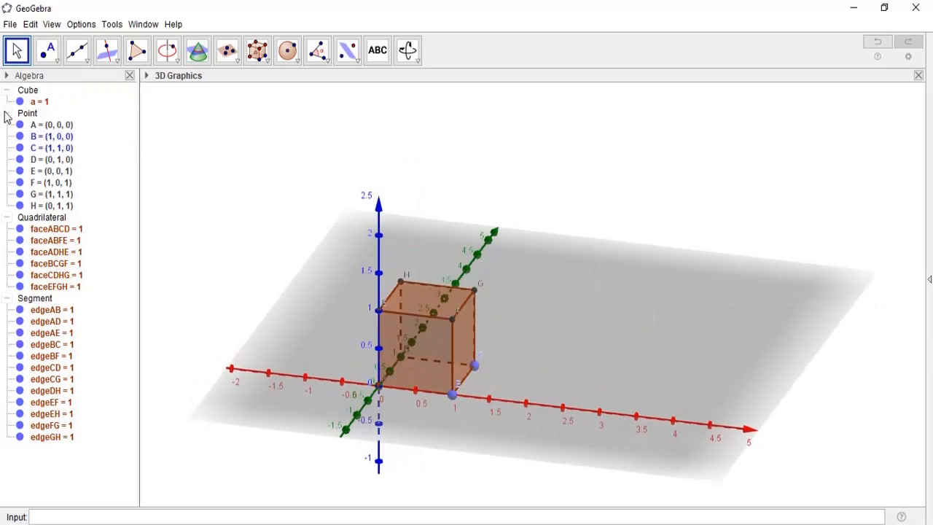
pyautogui.moveTo(527, 303); pyautogui.dragTo(514, 293)
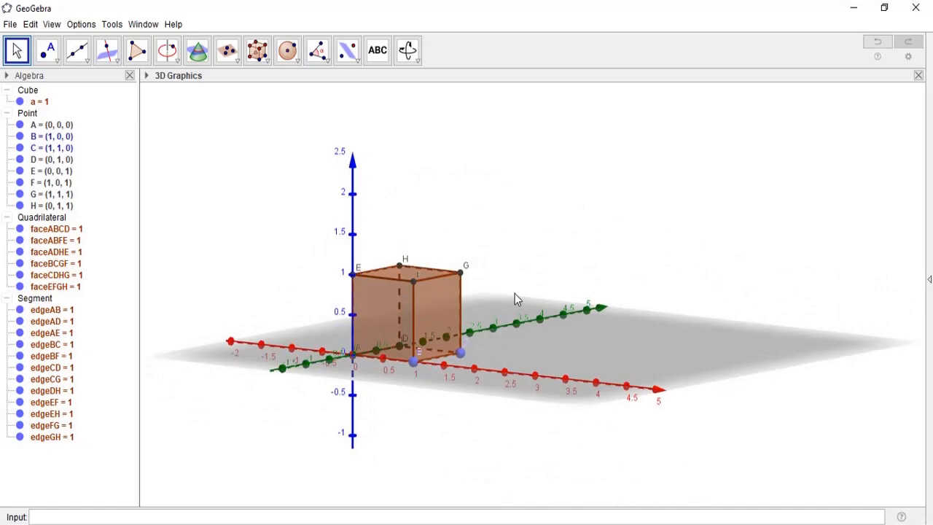
pyautogui.moveTo(510, 333); pyautogui.dragTo(464, 343)
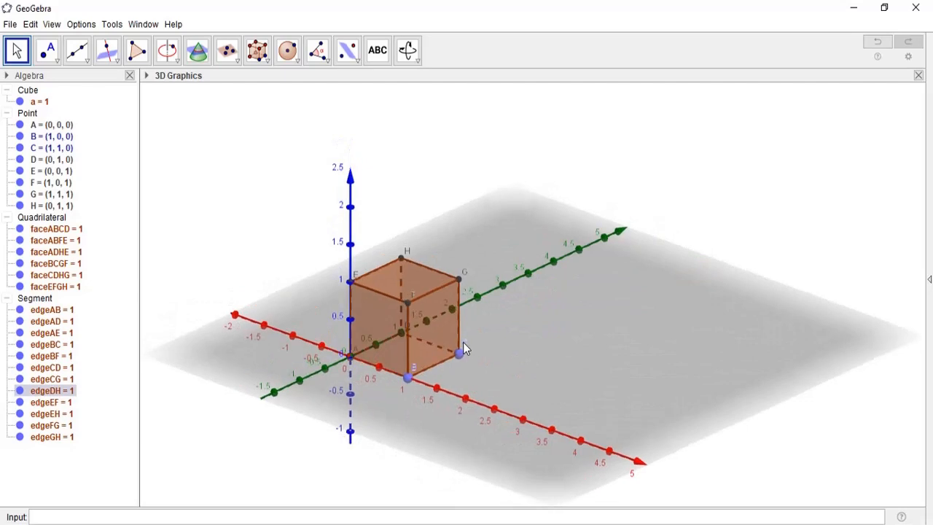
pyautogui.rightClick(11, 122)
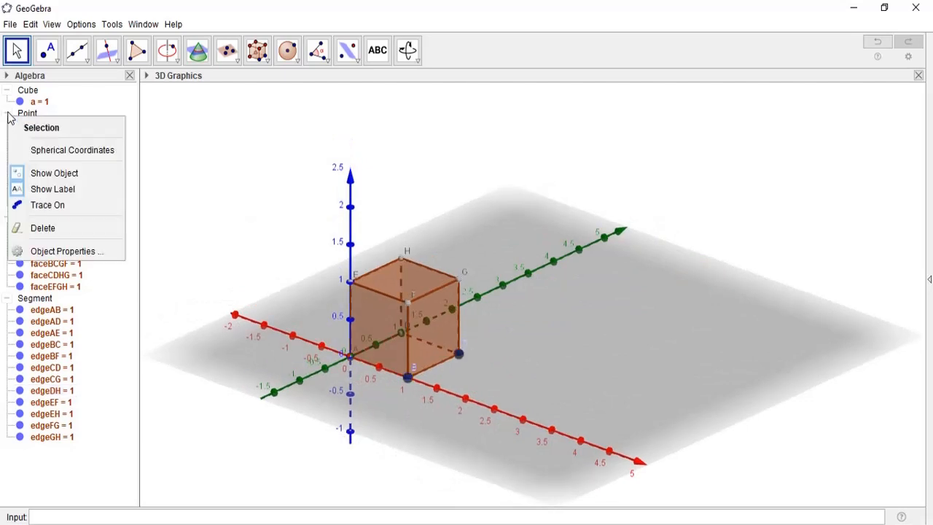
pyautogui.click(49, 252)
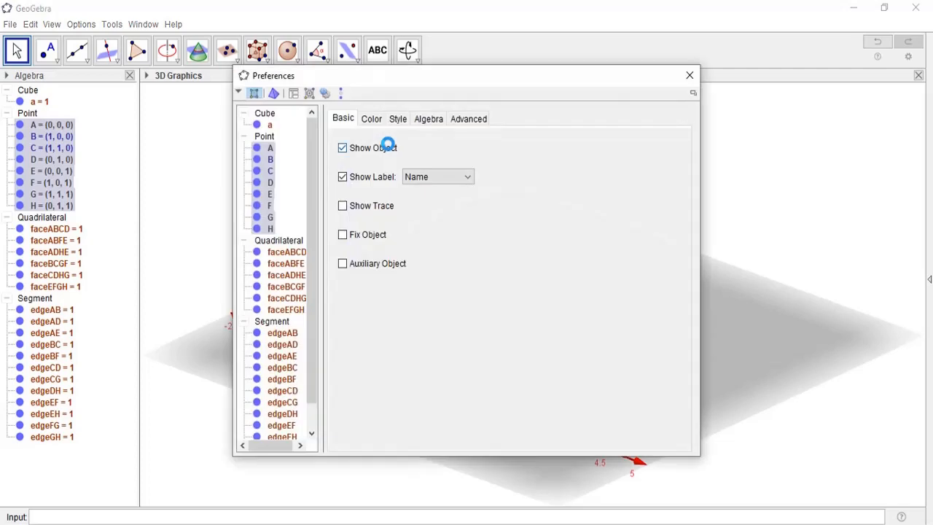
pyautogui.click(377, 121)
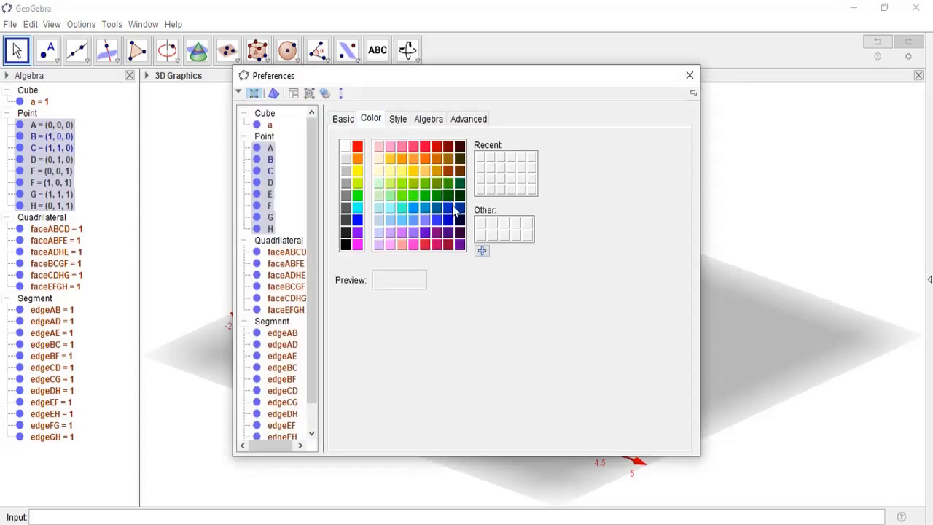
pyautogui.click(460, 246)
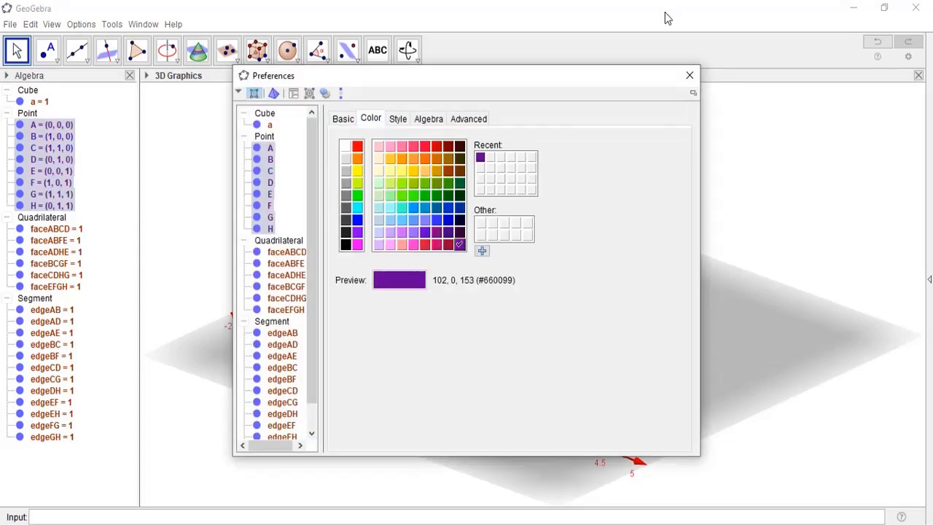
pyautogui.click(689, 74)
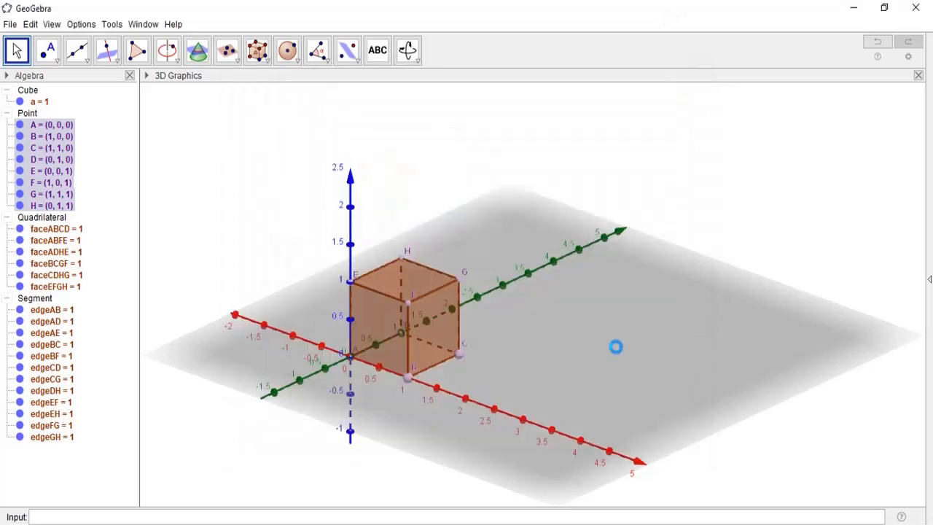
# - Draw the diagonal of the cube's base face as a segment from vertex A to vertex C
pyautogui.moveTo(576, 376)
pyautogui.mouseDown()
pyautogui.moveTo(589, 370)
pyautogui.moveTo(579, 360)
pyautogui.moveTo(570, 368)
pyautogui.moveTo(580, 370)
pyautogui.mouseUp()
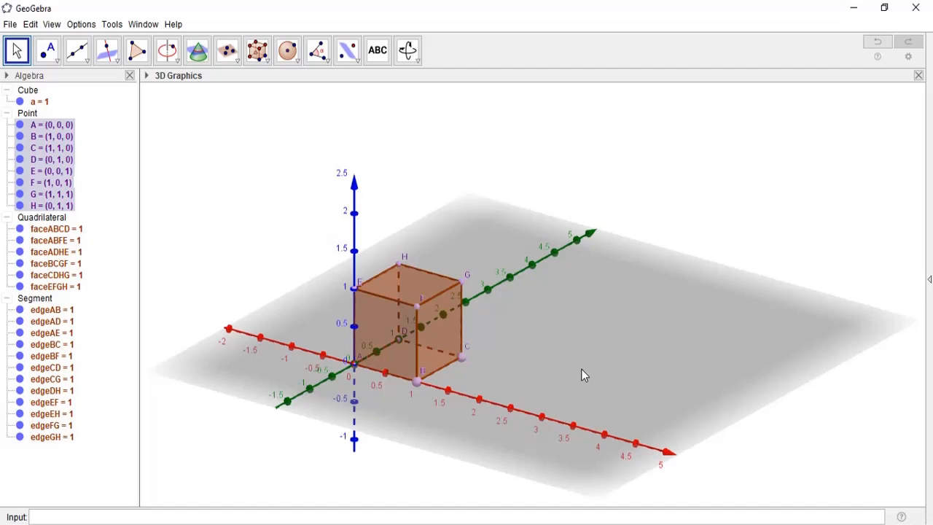
pyautogui.click(76, 54)
pyautogui.click(95, 109)
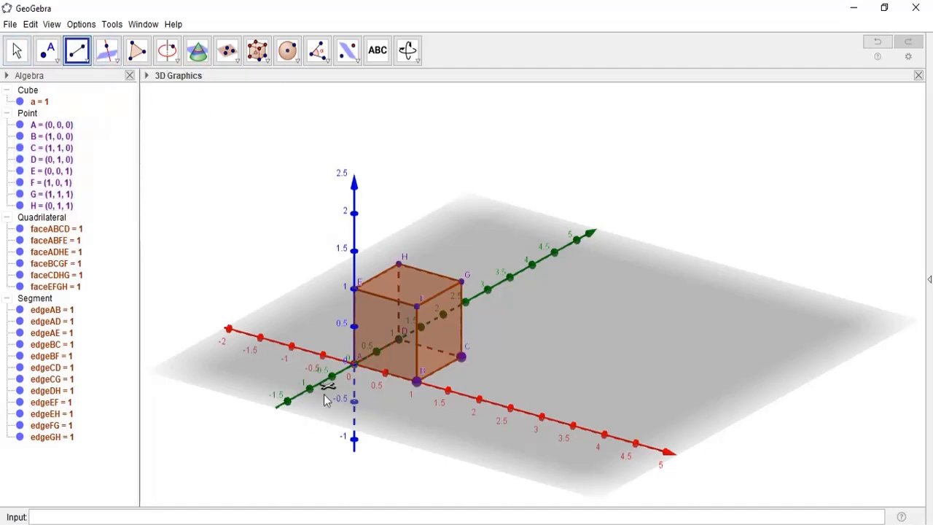
pyautogui.click(355, 365)
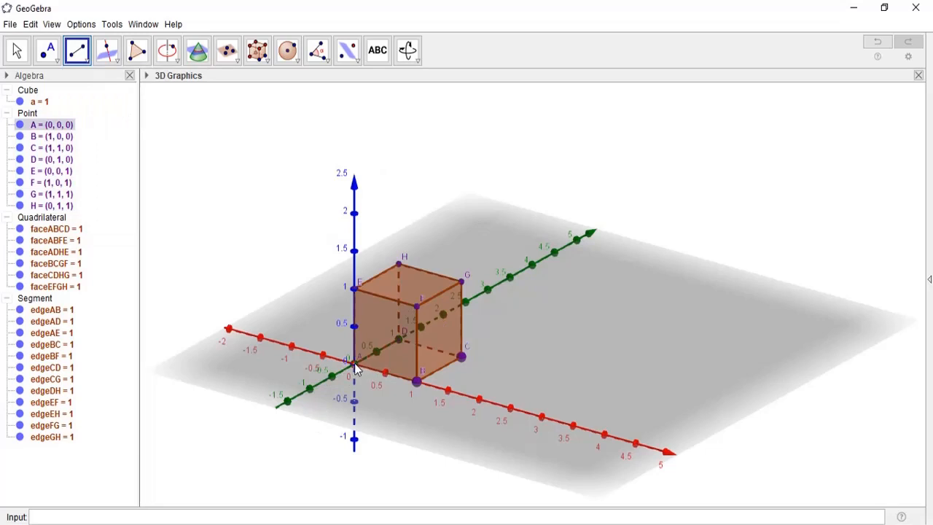
pyautogui.click(461, 357)
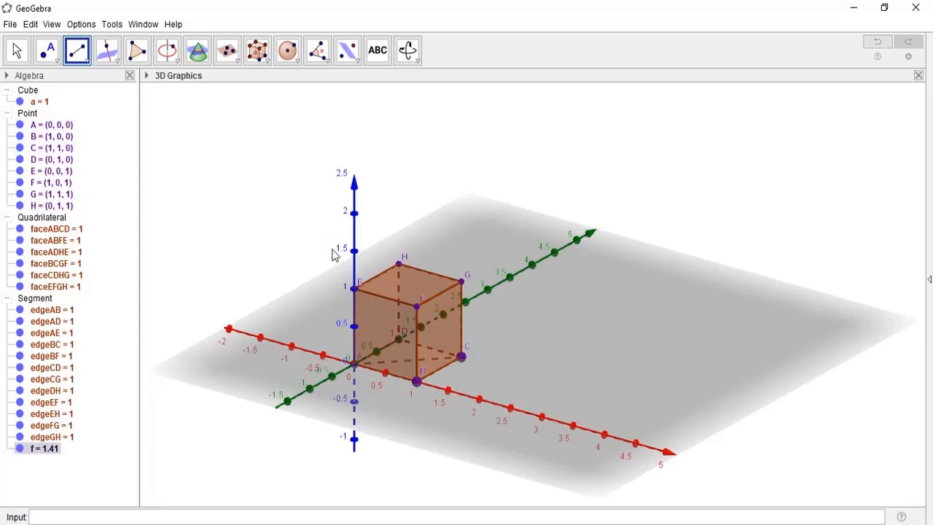
pyautogui.click(20, 449)
# - Open the CAS view alongside the 3D Graphics view
pyautogui.scroll(3, 538, 370)
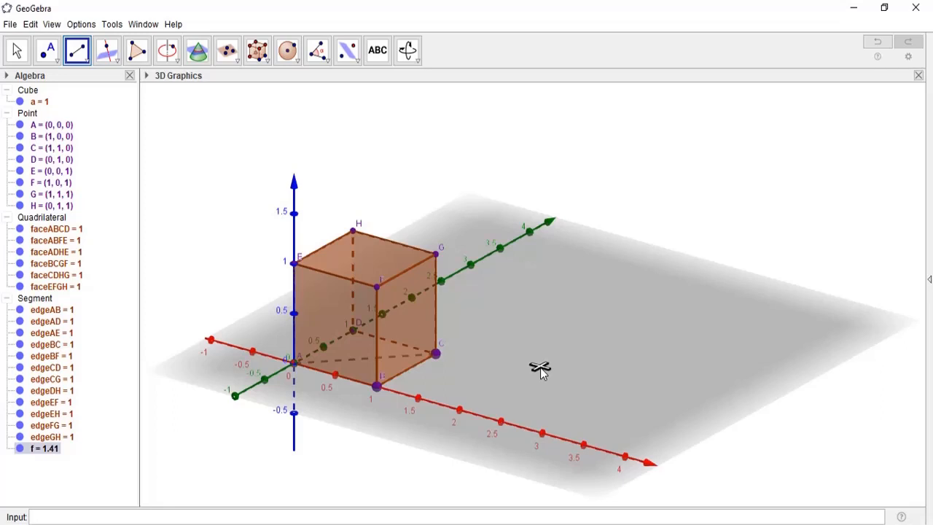
pyautogui.scroll(-2, 527, 344)
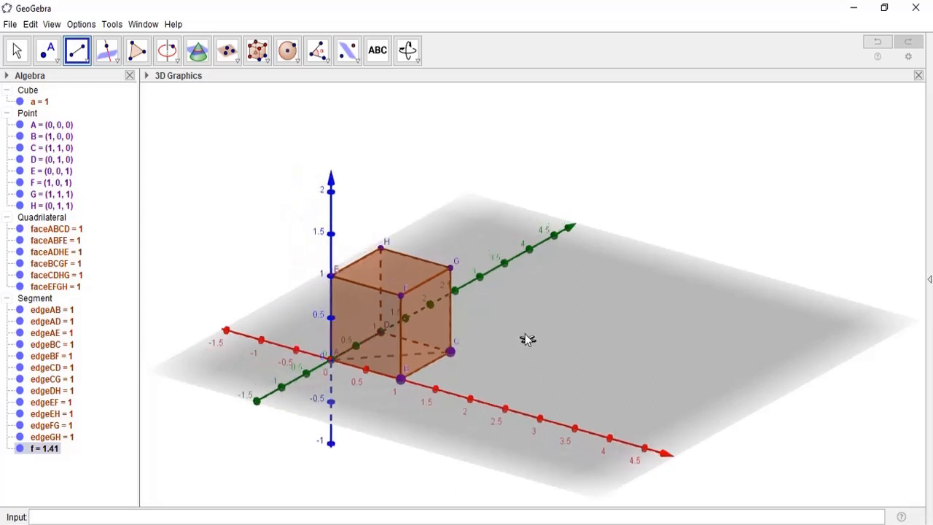
pyautogui.click(51, 24)
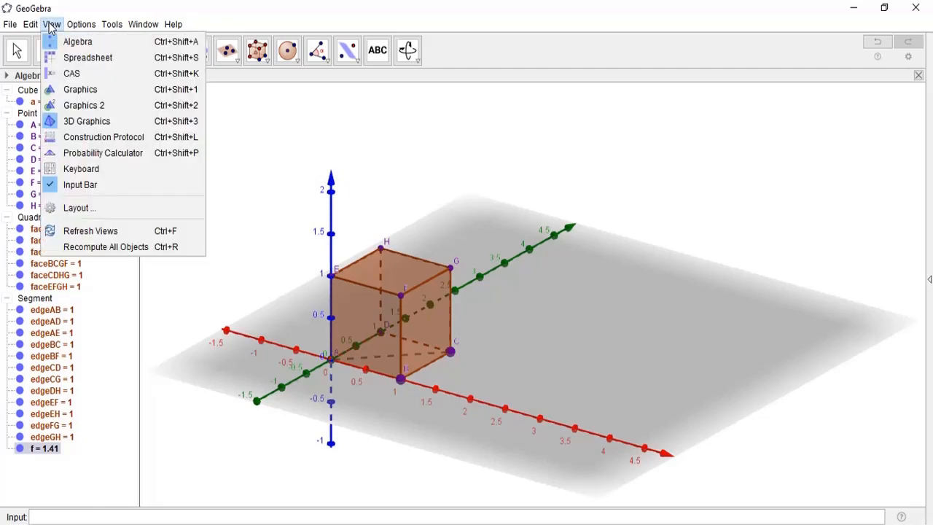
pyautogui.click(52, 25)
pyautogui.click(52, 24)
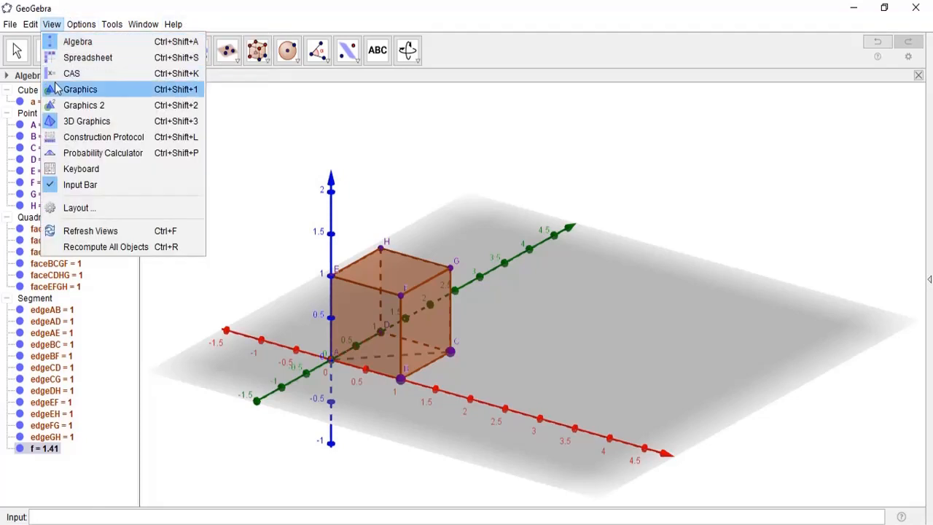
pyautogui.press('Escape')
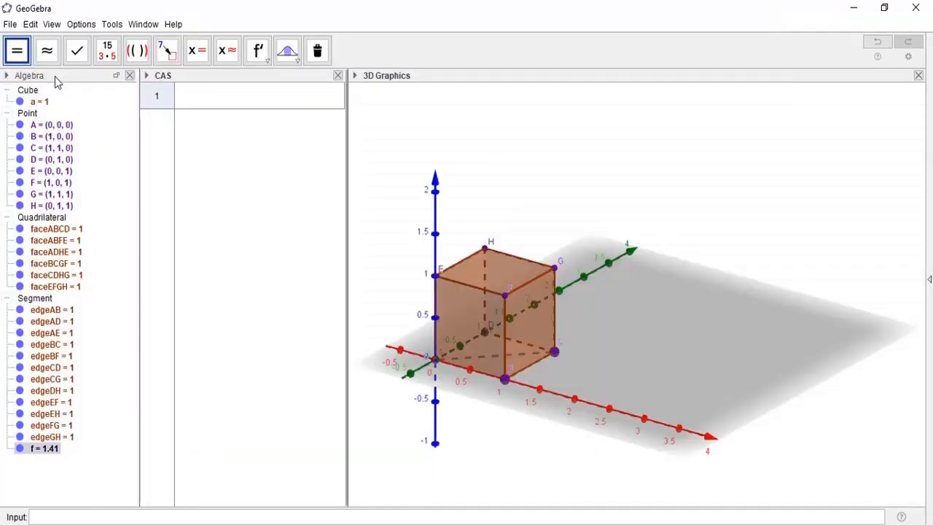
# - Compute the exact length of the base diagonal in the first CAS row with Distance[A, C]
pyautogui.click(187, 101)
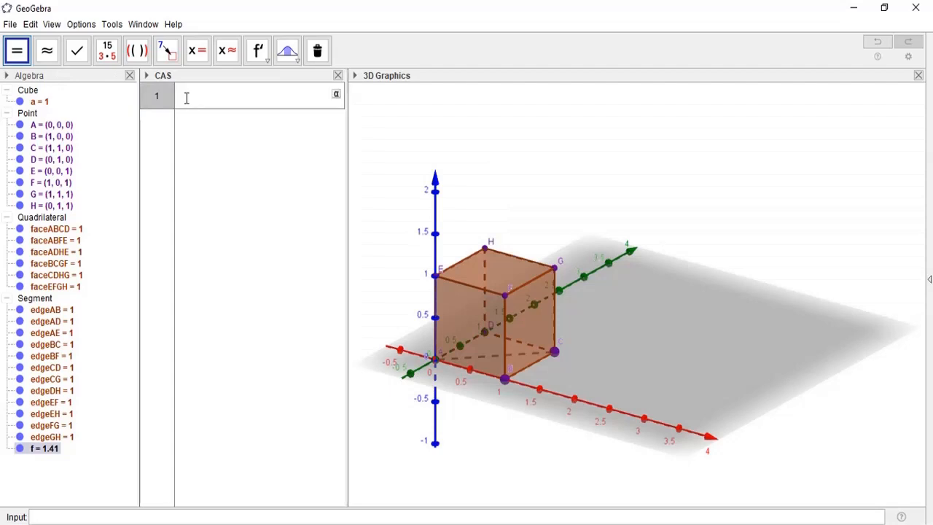
pyautogui.write('dista')
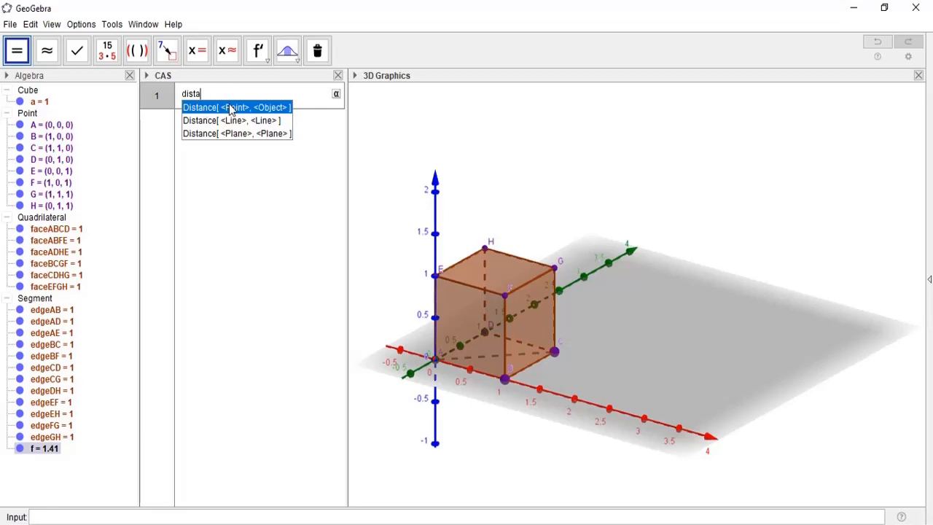
pyautogui.click(230, 108)
pyautogui.write('A')
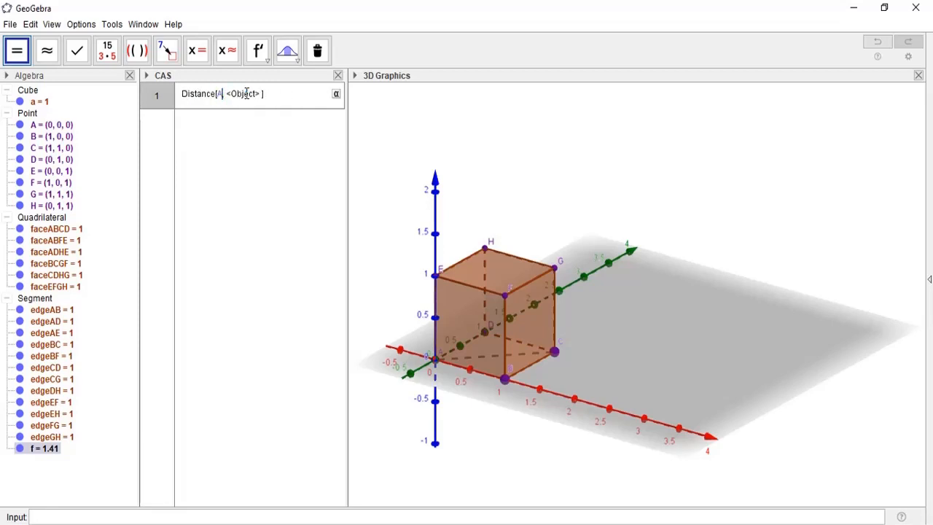
pyautogui.moveTo(261, 95); pyautogui.dragTo(227, 95)
pyautogui.write('C')
pyautogui.press('Return')
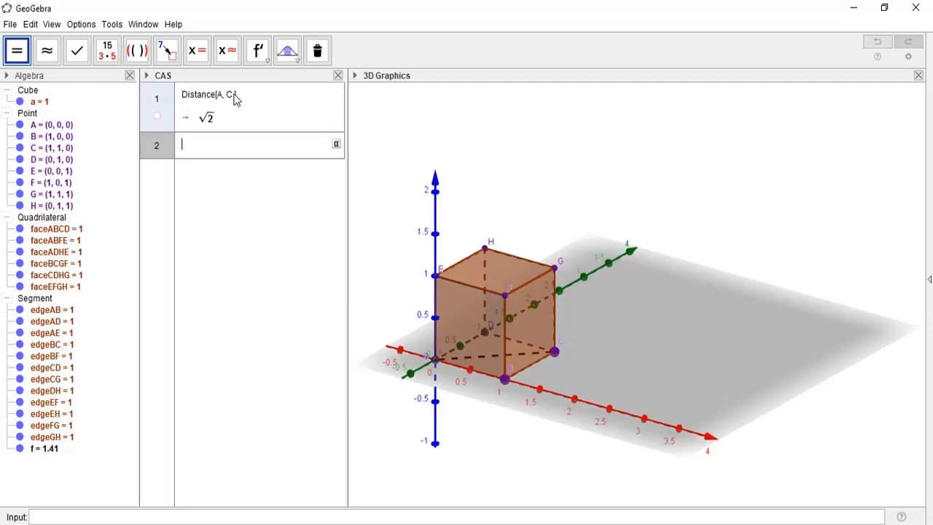
# - Close the CAS view so that the algebra list and the 3D Graphics view remain
pyautogui.click(596, 261)
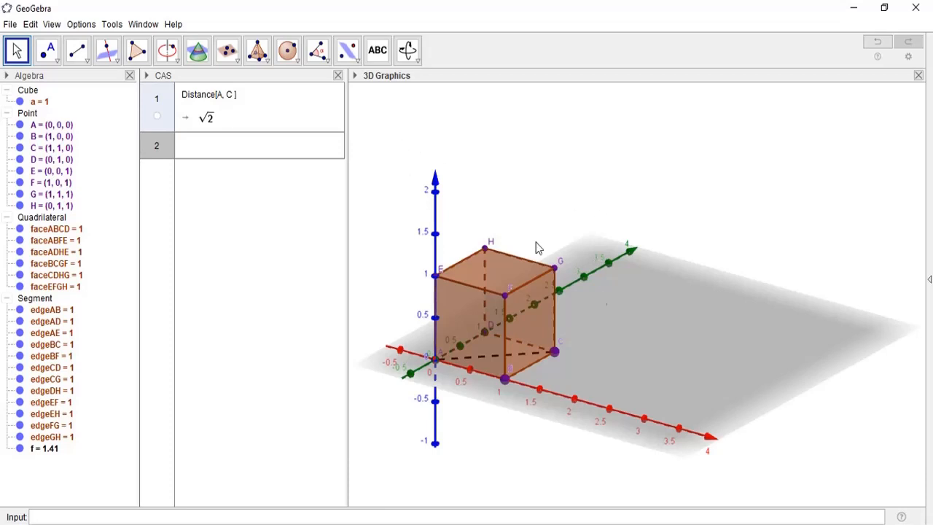
pyautogui.moveTo(641, 315)
pyautogui.mouseDown(button='right')
pyautogui.moveTo(652, 311)
pyautogui.moveTo(653, 322)
pyautogui.mouseUp(button='right')
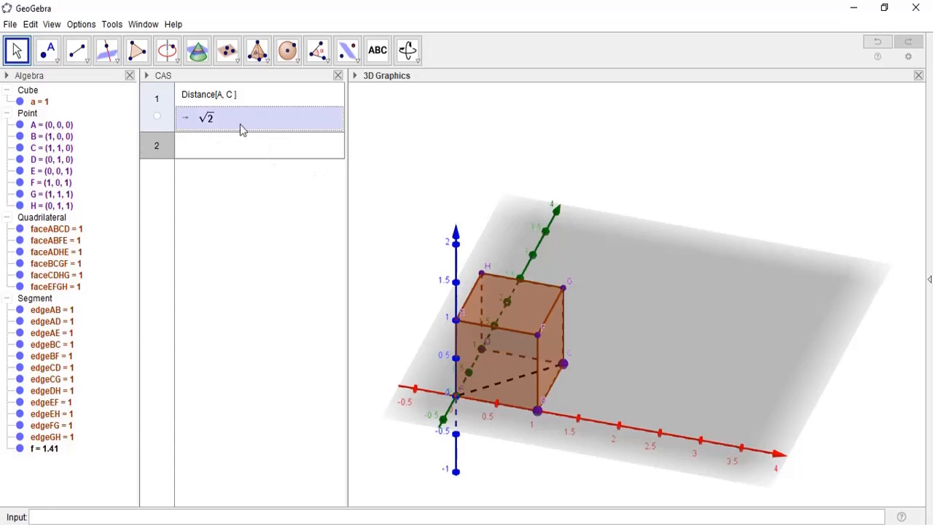
pyautogui.click(338, 75)
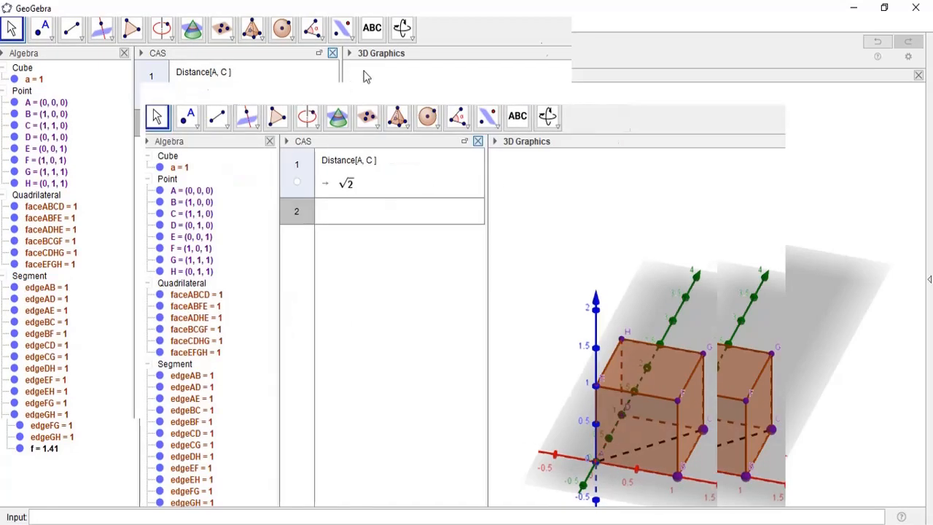
# - Draw the cube's space diagonal as a segment from vertex A to vertex G
pyautogui.moveTo(538, 293); pyautogui.dragTo(527, 288, button='right')
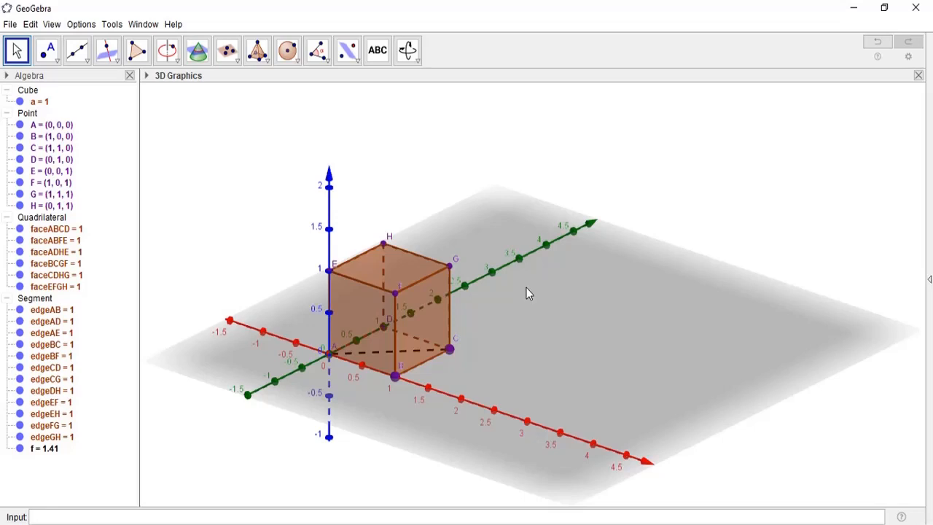
pyautogui.moveTo(526, 287); pyautogui.dragTo(493, 282, button='right')
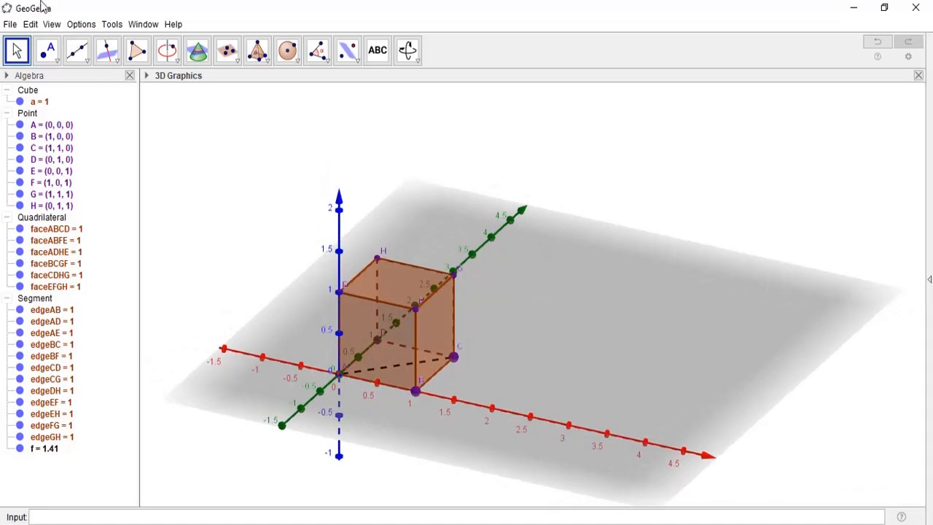
pyautogui.click(80, 61)
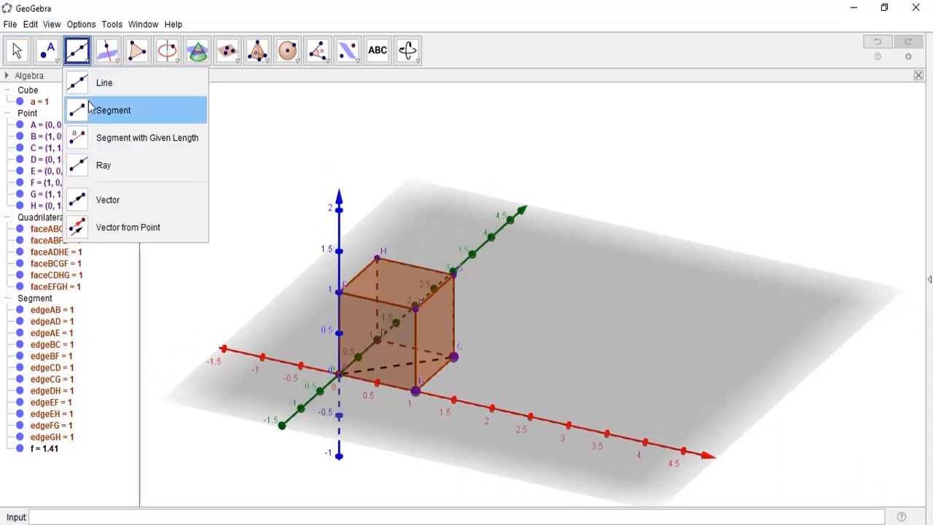
pyautogui.click(340, 375)
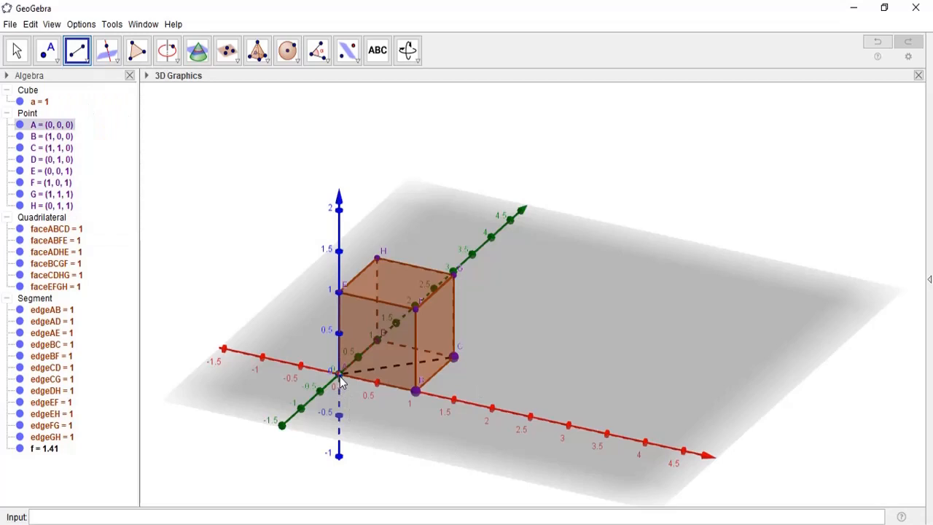
pyautogui.click(451, 274)
pyautogui.click(452, 274)
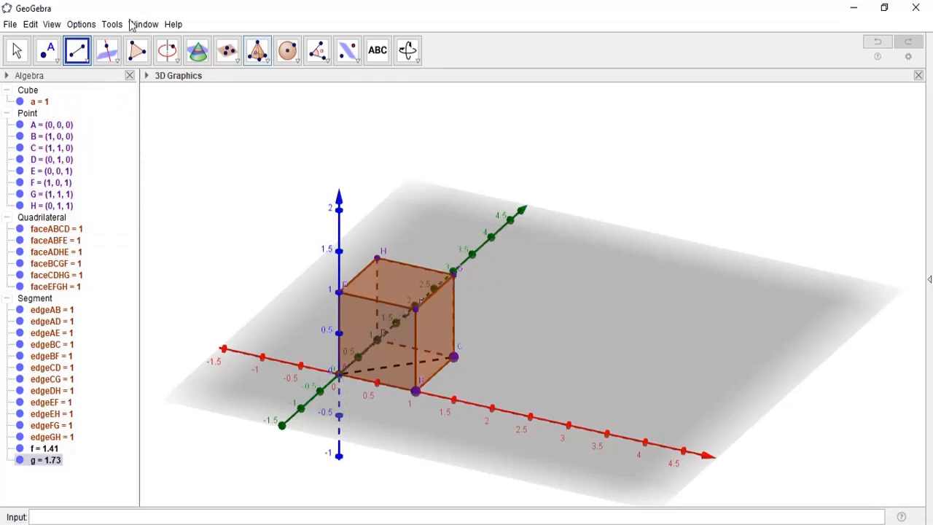
pyautogui.click(19, 52)
pyautogui.moveTo(689, 243); pyautogui.dragTo(695, 294)
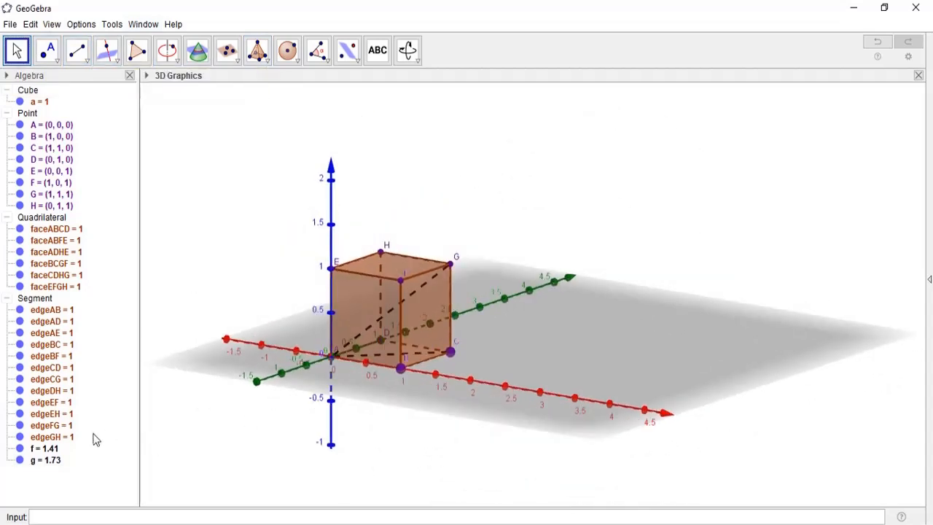
pyautogui.click(19, 460)
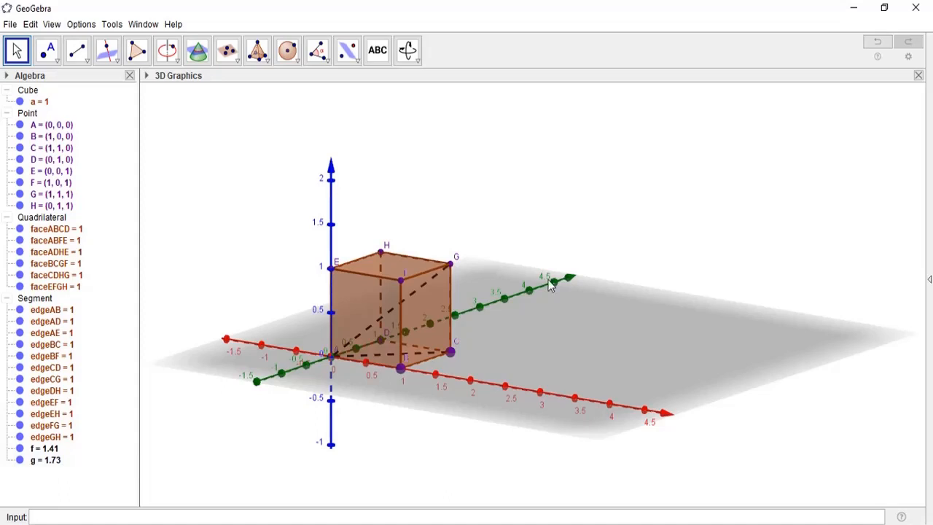
pyautogui.moveTo(563, 331)
pyautogui.mouseDown()
pyautogui.moveTo(570, 338)
pyautogui.moveTo(561, 334)
pyautogui.mouseUp()
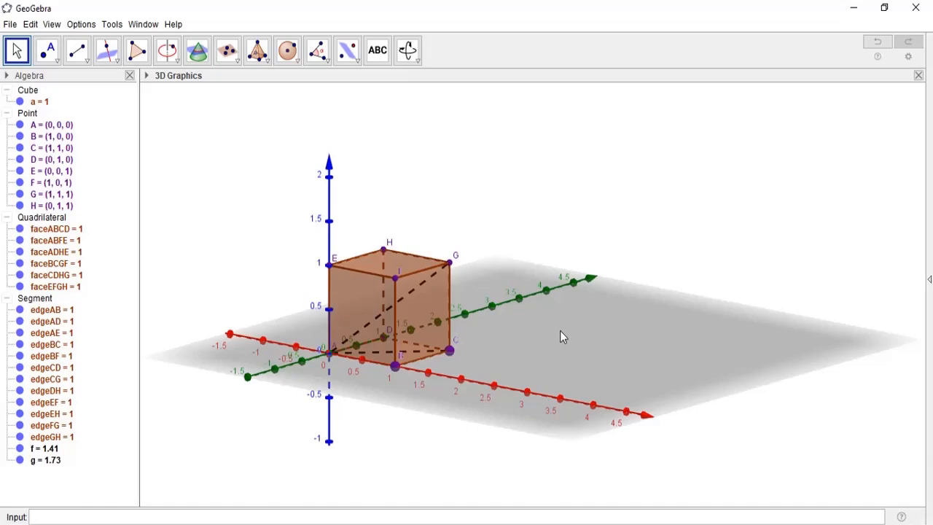
# - Reopen the CAS view and compute the space diagonal's exact length in the second row with Distance[A, G]
pyautogui.click(53, 25)
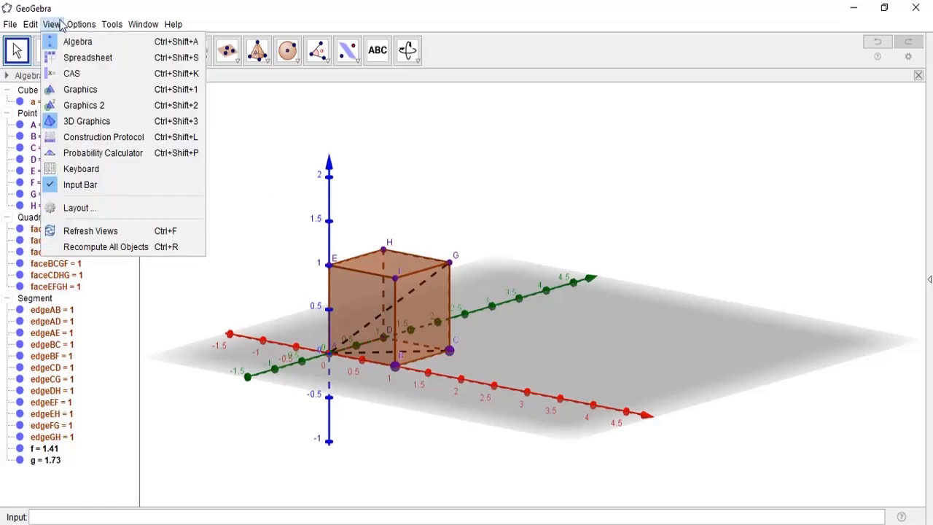
pyautogui.click(69, 73)
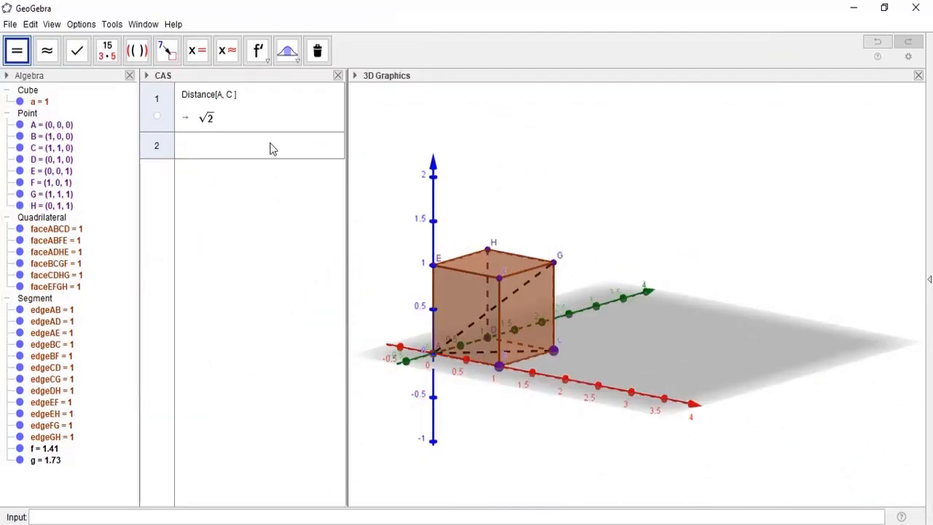
pyautogui.click(264, 146)
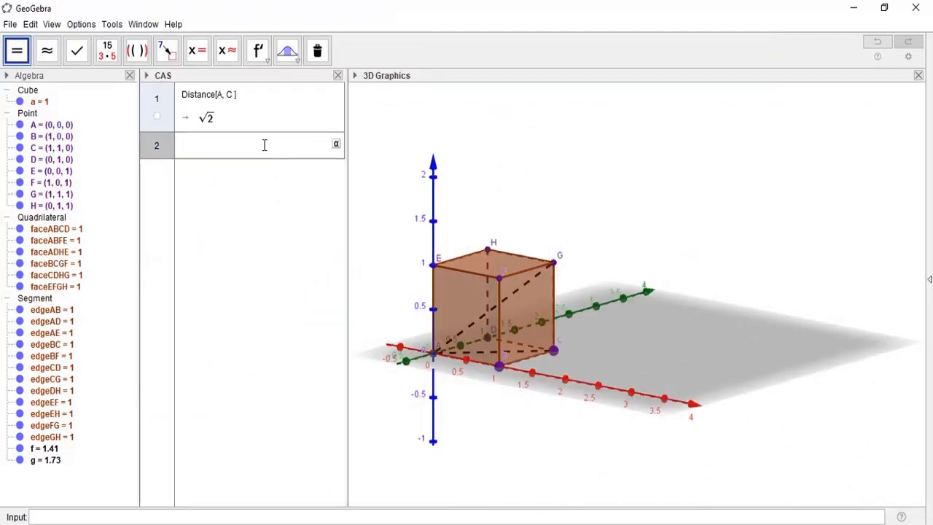
pyautogui.write('Dist')
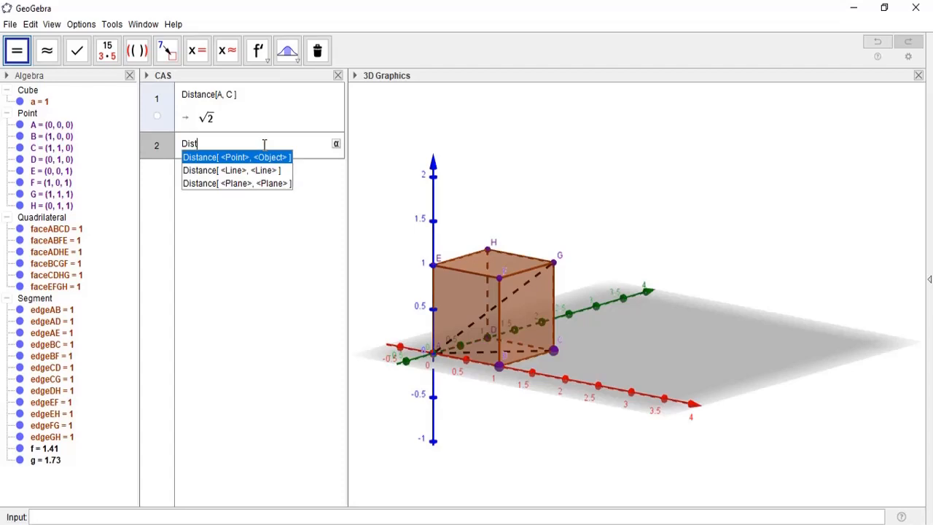
pyautogui.write('a')
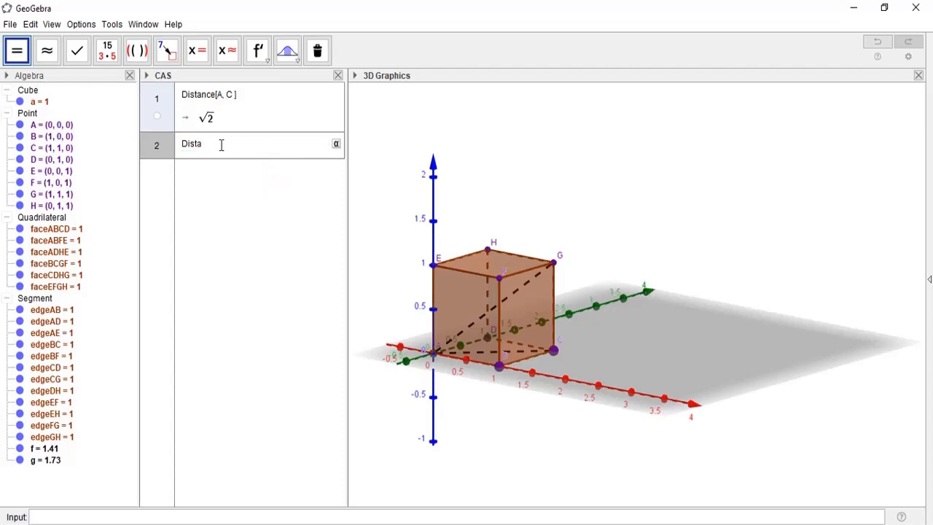
pyautogui.write('n')
pyautogui.click(228, 155)
pyautogui.write('A')
pyautogui.click(255, 143)
pyautogui.moveTo(232, 145); pyautogui.dragTo(228, 145)
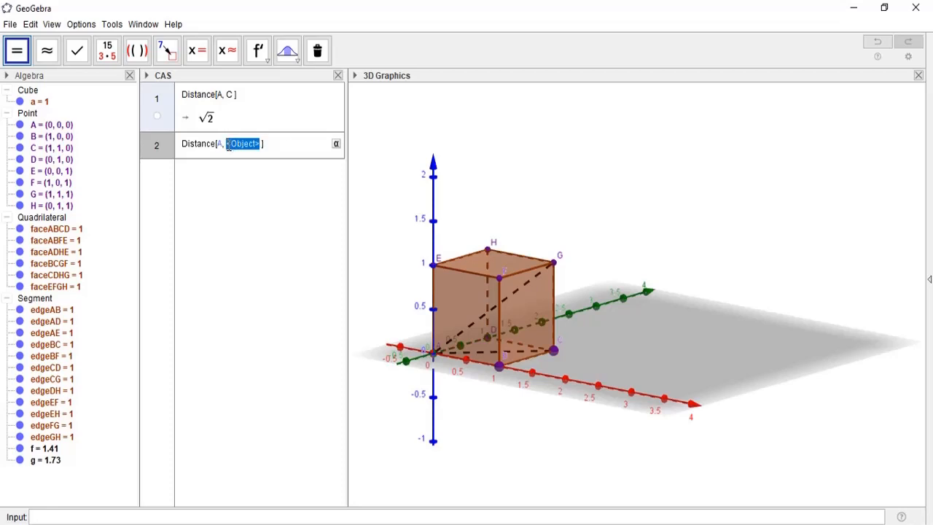
pyautogui.write('G')
pyautogui.press('Return')
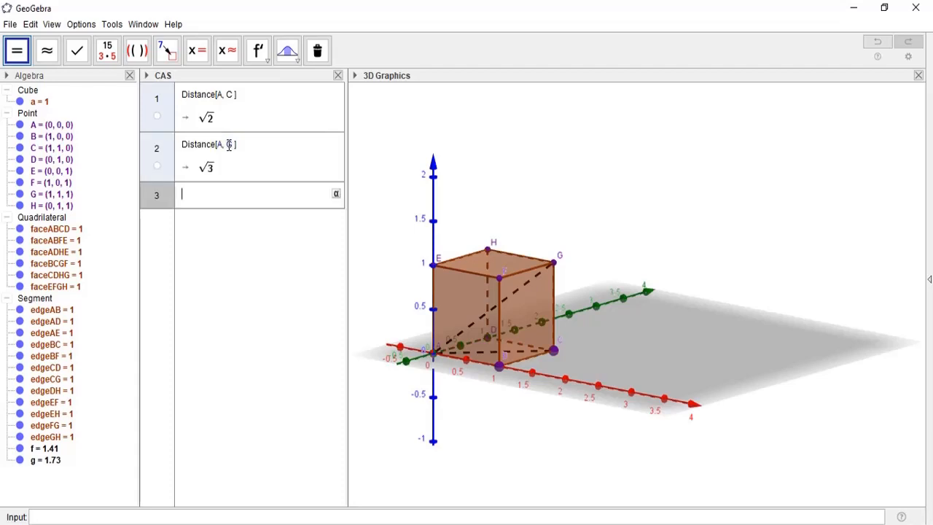
pyautogui.click(617, 180)
pyautogui.moveTo(645, 266); pyautogui.dragTo(672, 349)
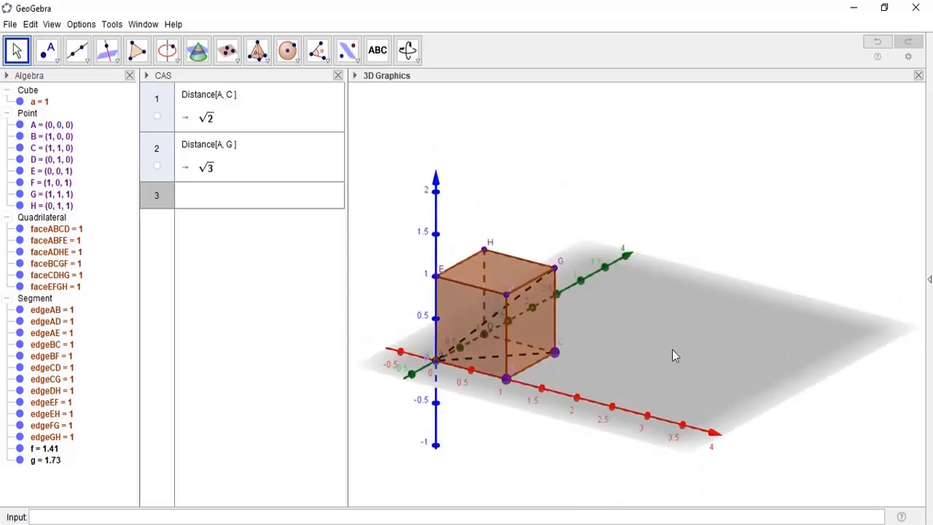
pyautogui.moveTo(425, 175); pyautogui.dragTo(417, 172, button='right')
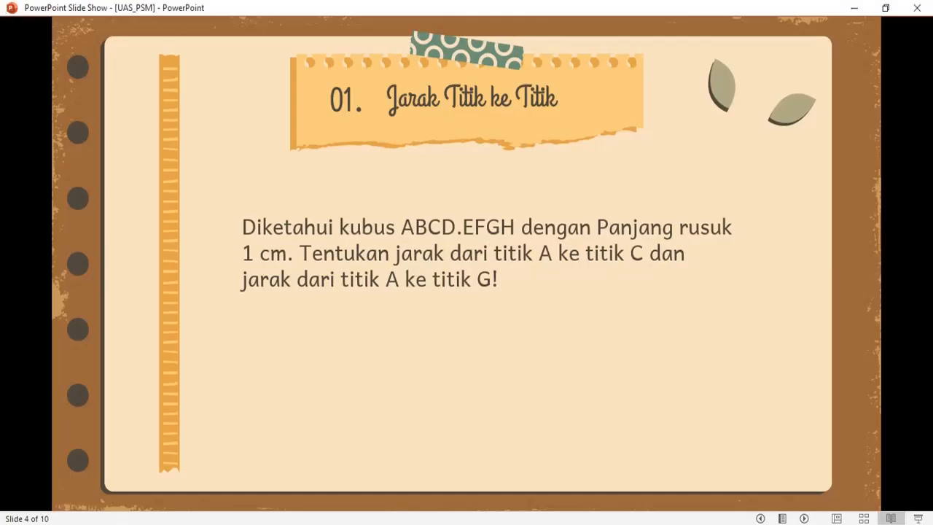
# - Switch to the PowerPoint slide show and advance to the solution slide "Pembahasan no 1"
pyautogui.click(805, 518)
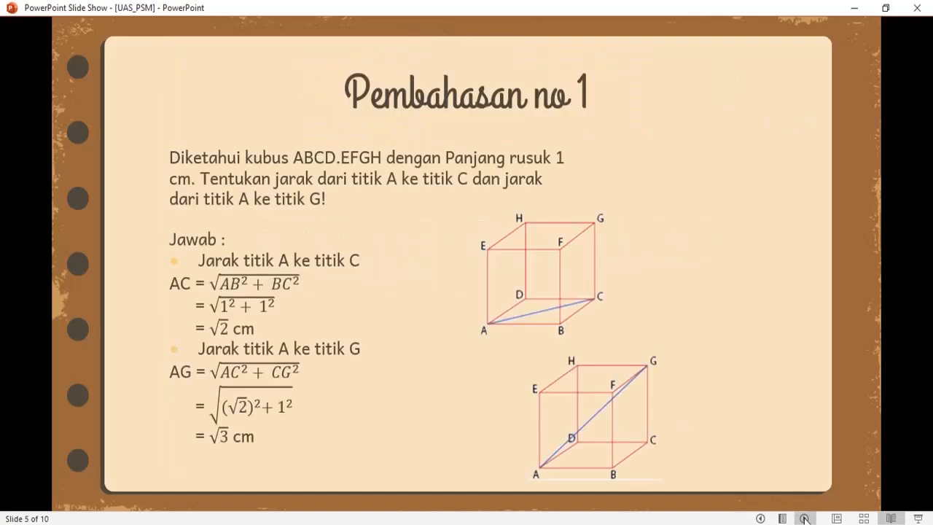
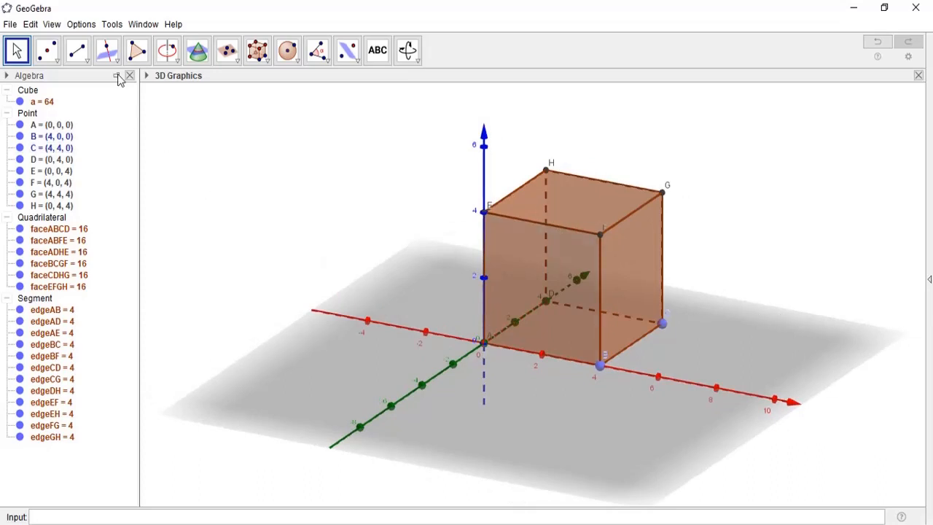
# - Draw a triangle inside the cube through vertices A, F and H with the Polygon tool
pyautogui.click(136, 55)
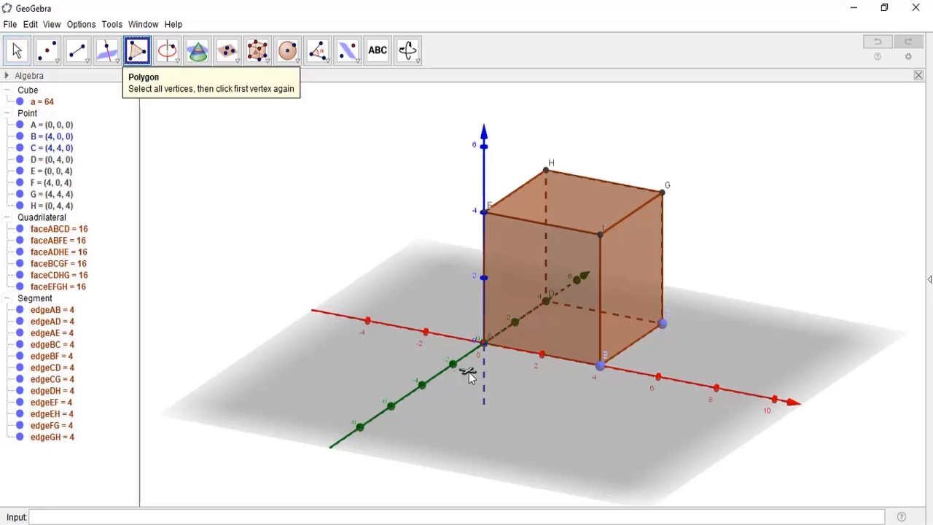
pyautogui.click(478, 350)
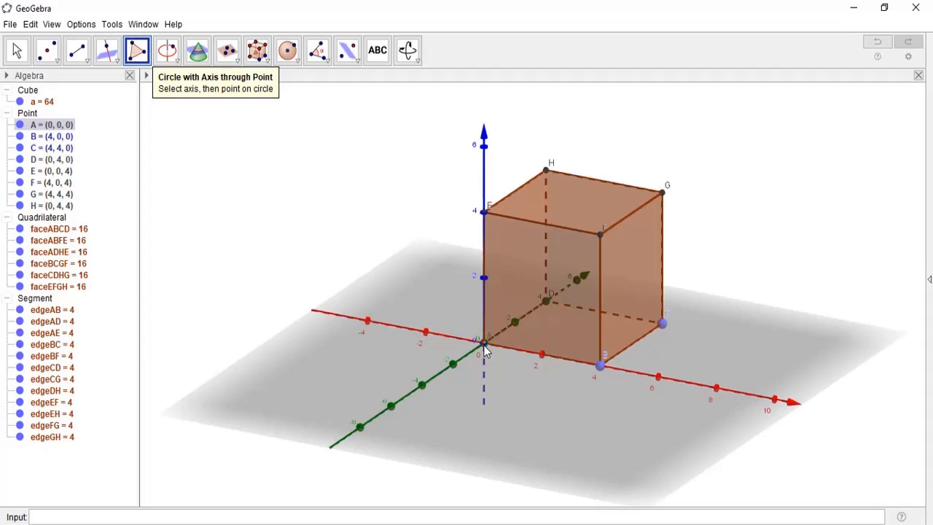
pyautogui.click(598, 235)
pyautogui.click(544, 170)
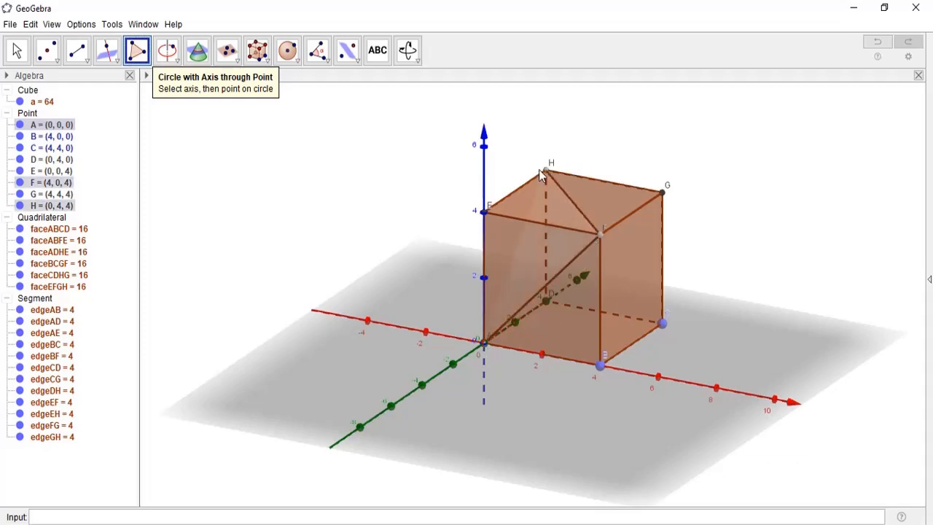
pyautogui.click(485, 340)
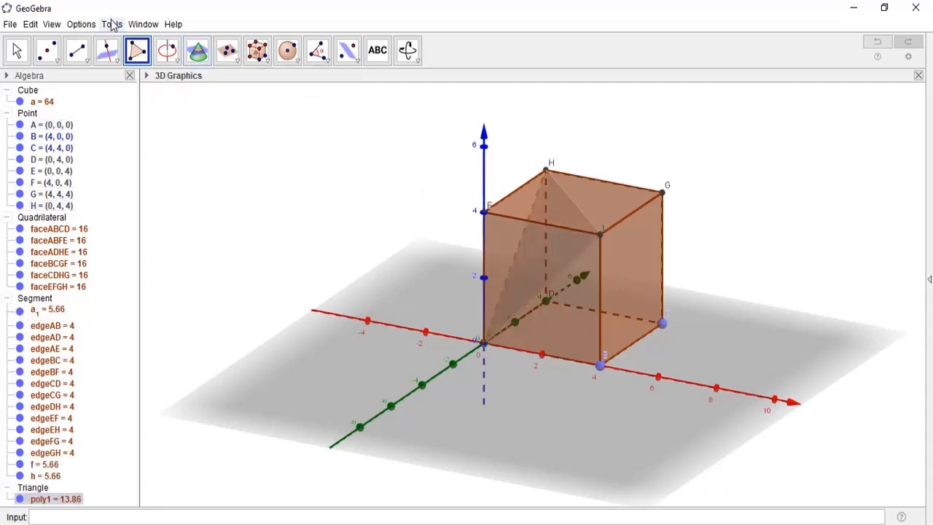
pyautogui.click(16, 49)
pyautogui.moveTo(755, 308)
pyautogui.mouseDown()
pyautogui.moveTo(723, 325)
pyautogui.moveTo(787, 330)
pyautogui.moveTo(797, 306)
pyautogui.moveTo(795, 316)
pyautogui.moveTo(762, 343)
pyautogui.moveTo(743, 332)
pyautogui.moveTo(775, 319)
pyautogui.moveTo(749, 319)
pyautogui.moveTo(762, 295)
pyautogui.mouseUp()
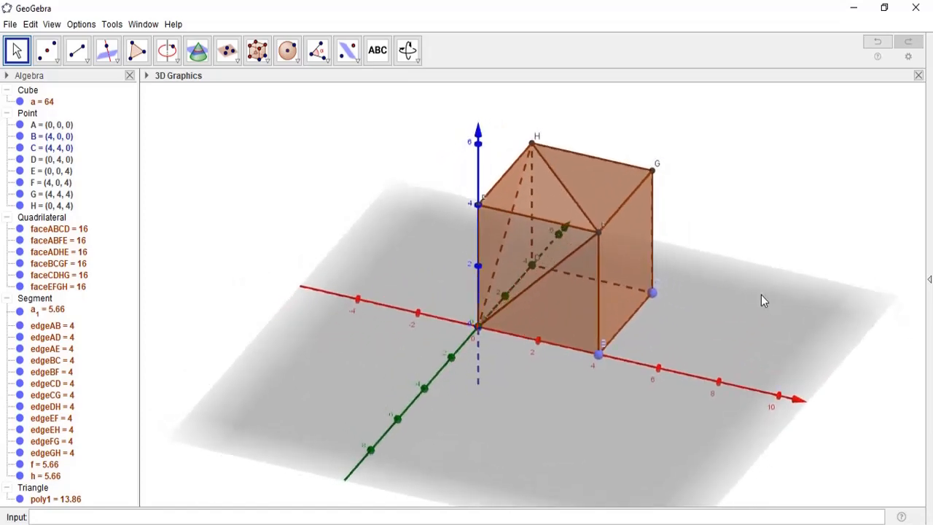
# - Change the color of triangle AFH to bright green (51, 255, 0) in its object properties
pyautogui.rightClick(22, 503)
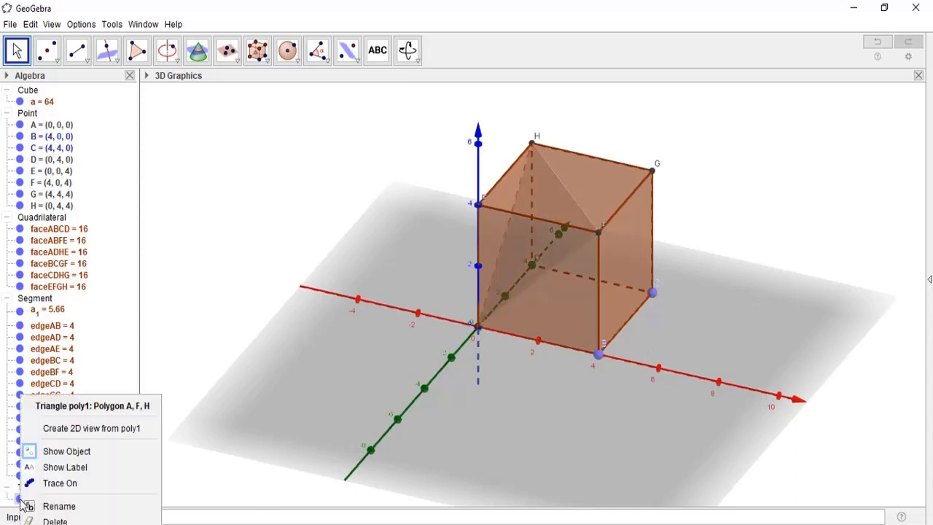
pyautogui.rightClick(14, 499)
pyautogui.click(55, 524)
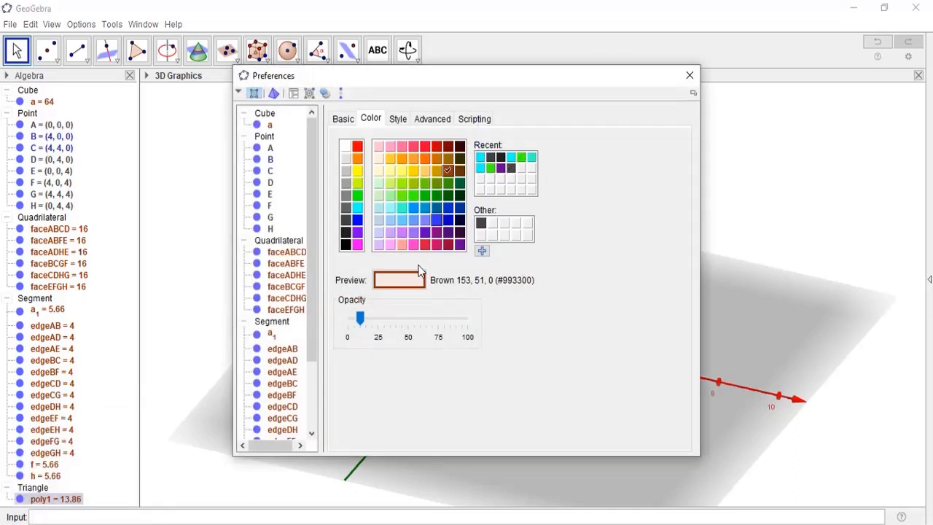
pyautogui.click(412, 195)
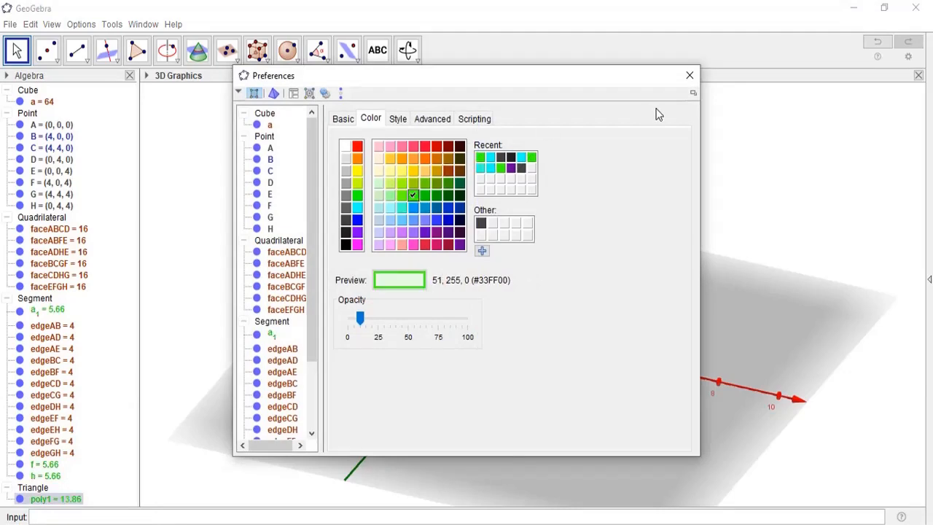
pyautogui.click(689, 75)
pyautogui.moveTo(758, 331)
pyautogui.mouseDown()
pyautogui.moveTo(778, 324)
pyautogui.moveTo(716, 362)
pyautogui.moveTo(771, 326)
pyautogui.moveTo(762, 334)
pyautogui.mouseUp()
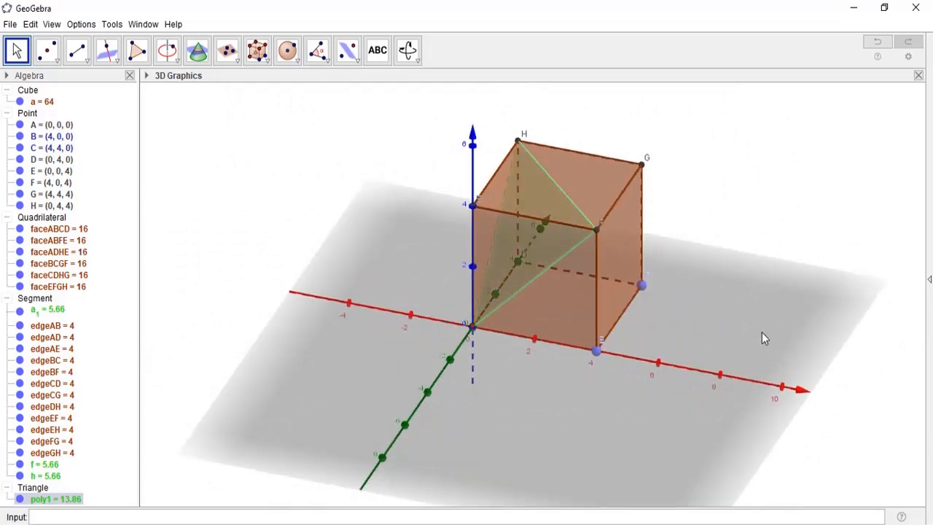
# - Construct the midpoint of vertices F and H on the cube's upper face
pyautogui.click(59, 61)
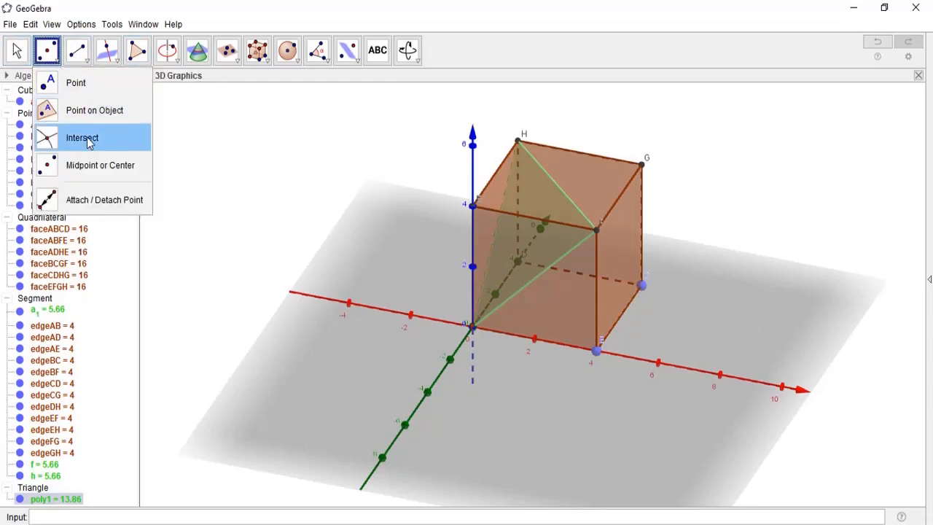
pyautogui.click(92, 174)
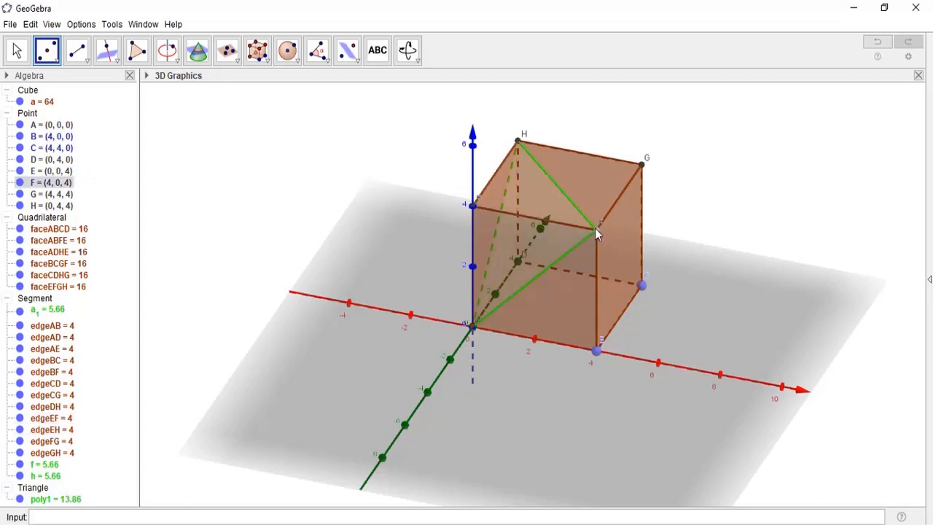
pyautogui.click(518, 144)
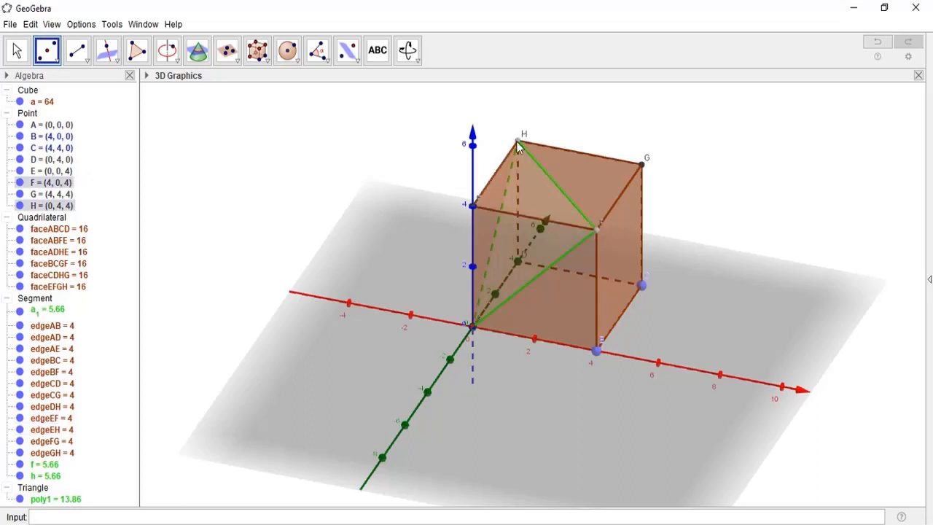
pyautogui.click(517, 144)
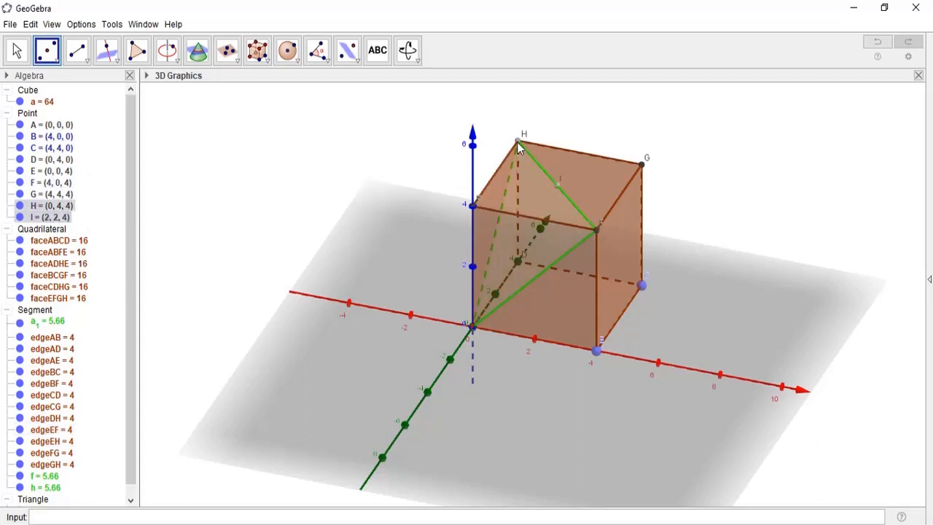
# - Rename the midpoint of F and H to O
pyautogui.rightClick(557, 190)
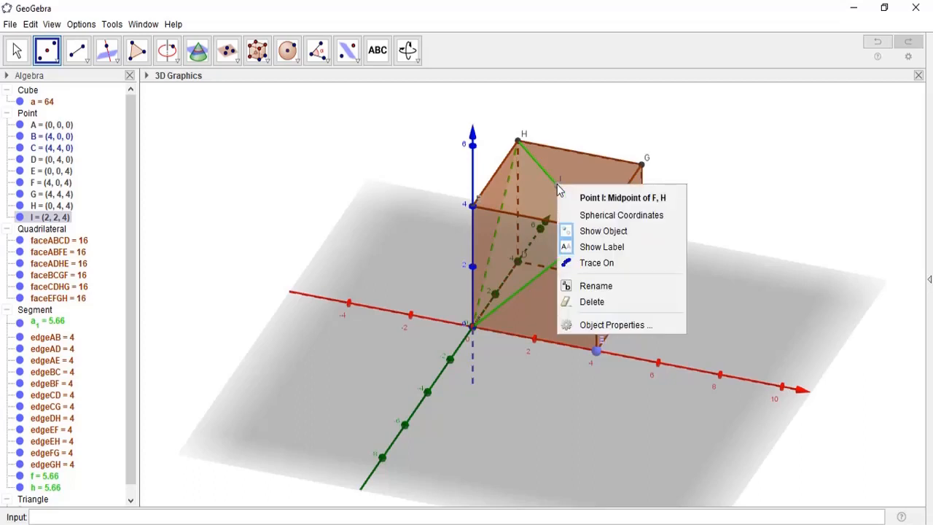
pyautogui.click(576, 284)
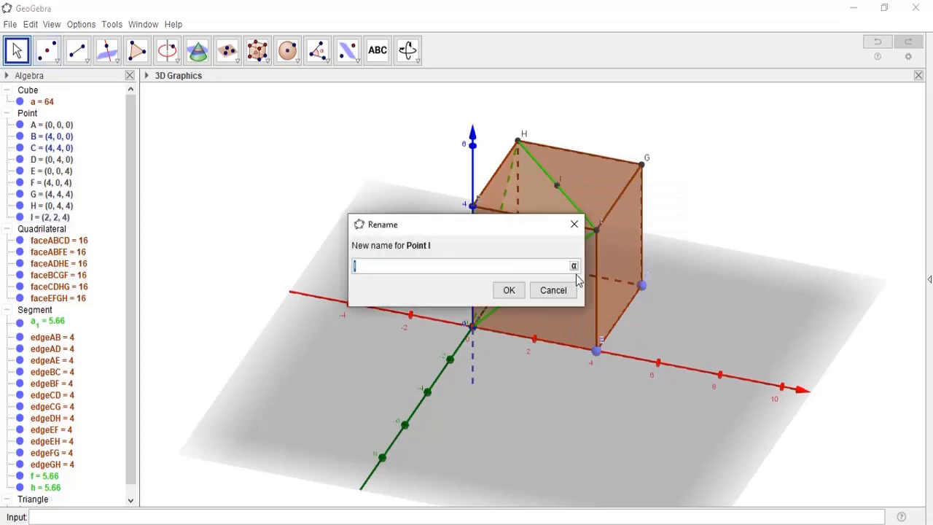
pyautogui.write('O')
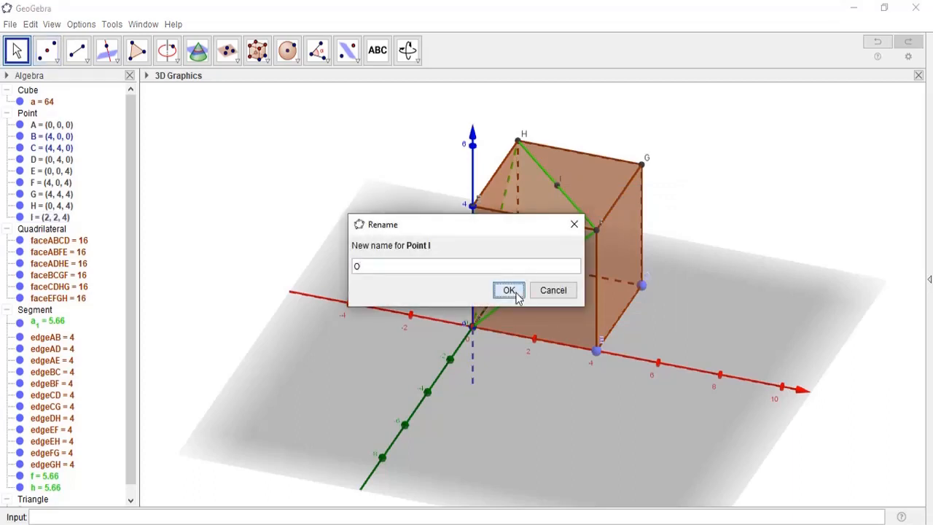
pyautogui.click(510, 290)
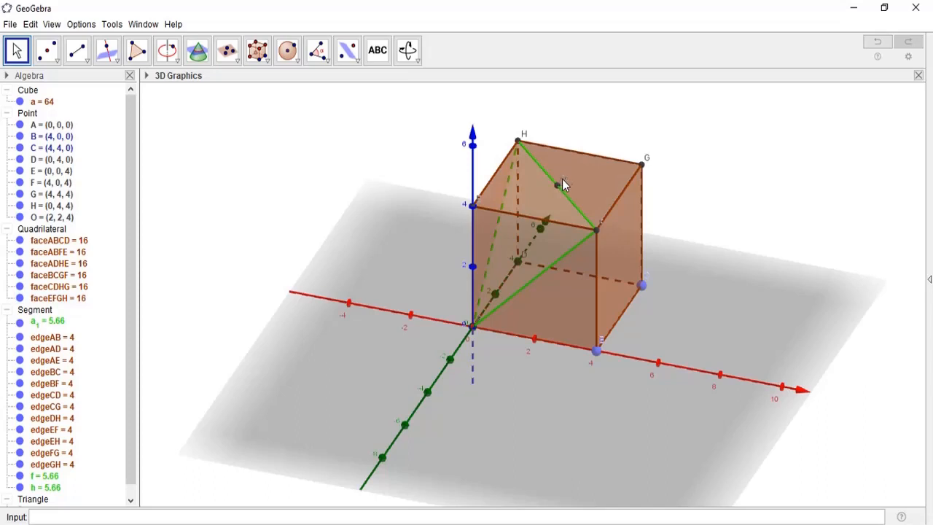
# - Draw a segment from vertex A to midpoint O with the Segment tool
pyautogui.moveTo(784, 193); pyautogui.dragTo(781, 460)
pyautogui.moveTo(703, 339); pyautogui.dragTo(701, 339)
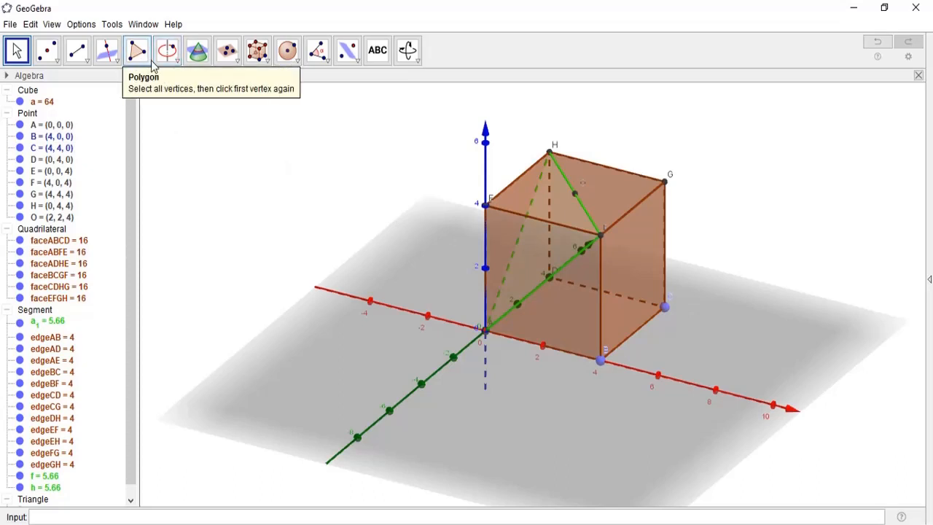
pyautogui.click(88, 65)
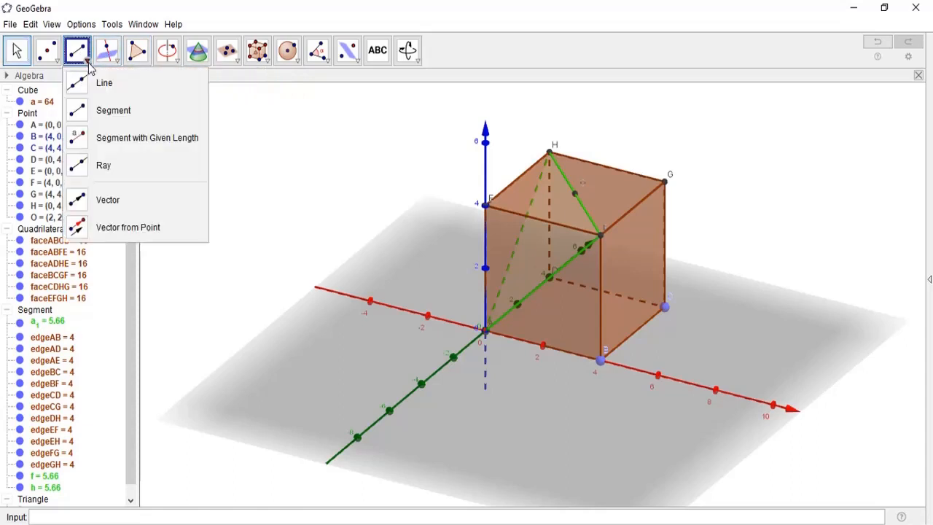
pyautogui.click(102, 110)
pyautogui.click(485, 333)
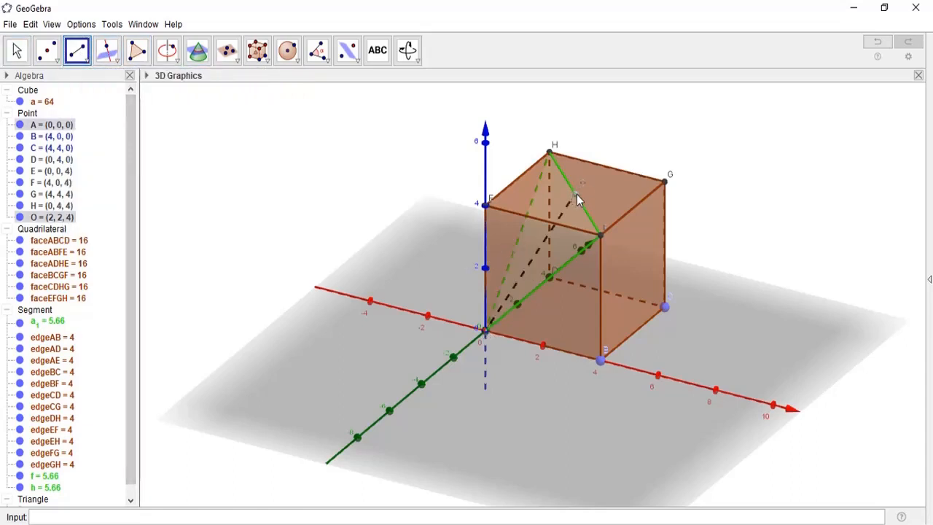
pyautogui.click(576, 198)
pyautogui.click(16, 49)
# - Mark the angle AOF between segment AO and edge FH of the triangle with the Angle tool
pyautogui.moveTo(350, 134); pyautogui.dragTo(721, 235)
pyautogui.moveTo(508, 79); pyautogui.dragTo(661, 221)
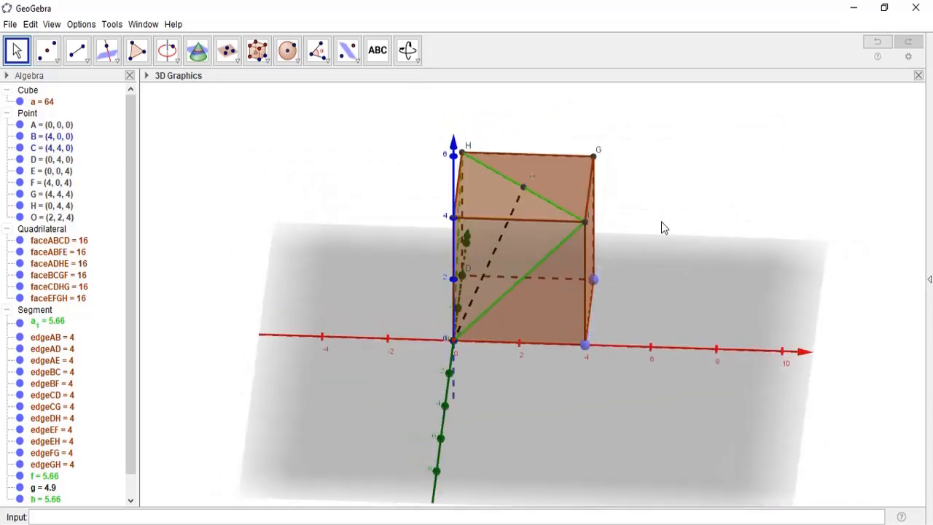
pyautogui.click(317, 49)
pyautogui.click(326, 87)
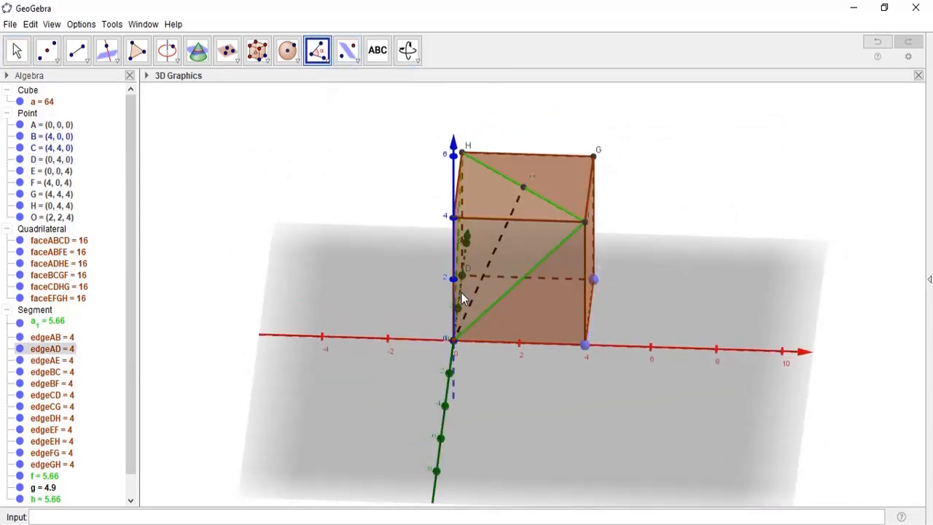
pyautogui.click(453, 343)
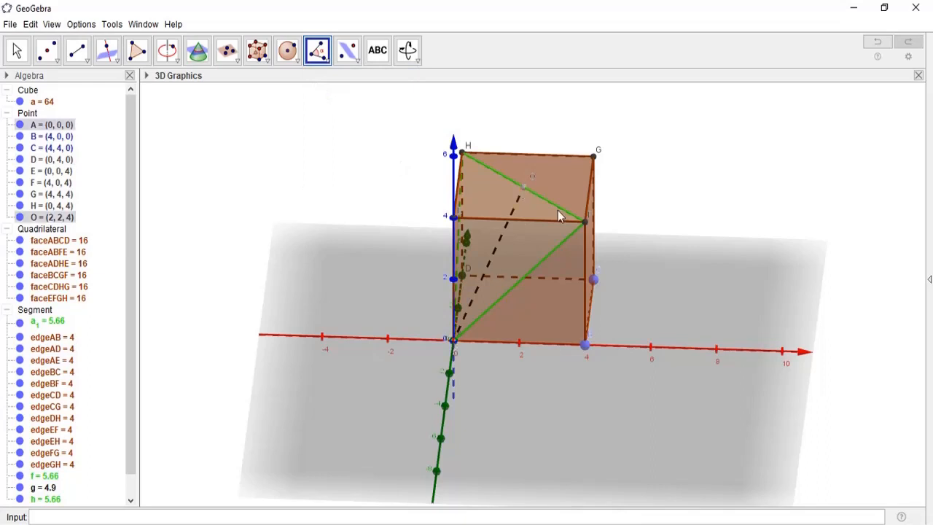
pyautogui.click(585, 222)
pyautogui.press('Escape')
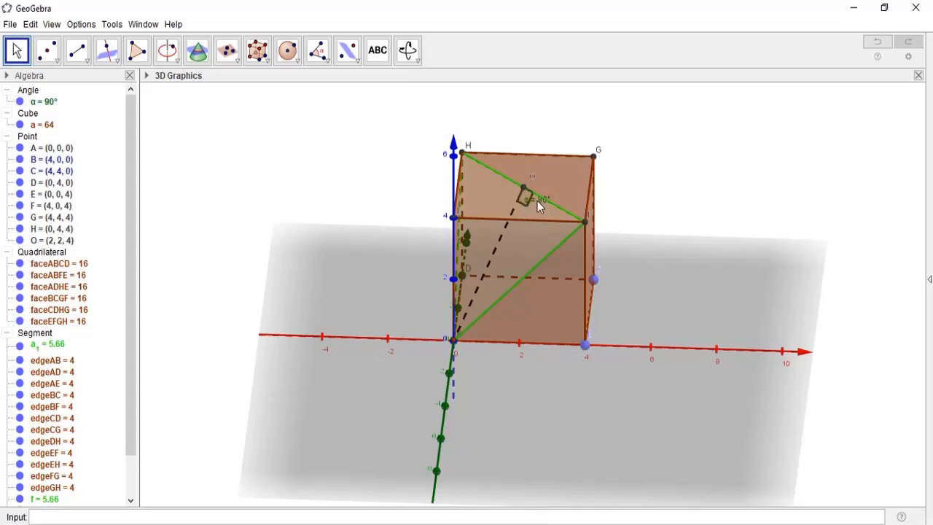
# - Construct a line through vertex C perpendicular to triangle AFH with the Perpendicular Line tool
pyautogui.moveTo(671, 195); pyautogui.dragTo(644, 195, button='right')
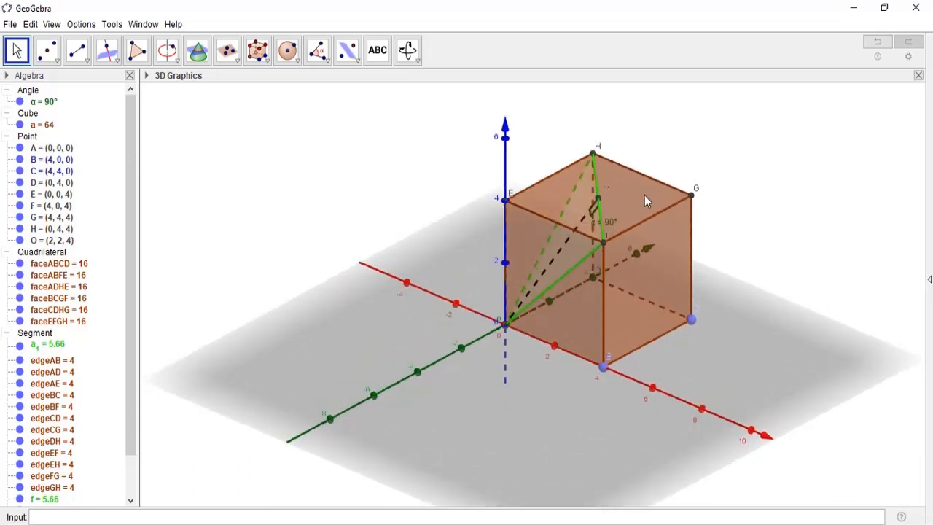
pyautogui.moveTo(644, 194); pyautogui.dragTo(645, 194, button='right')
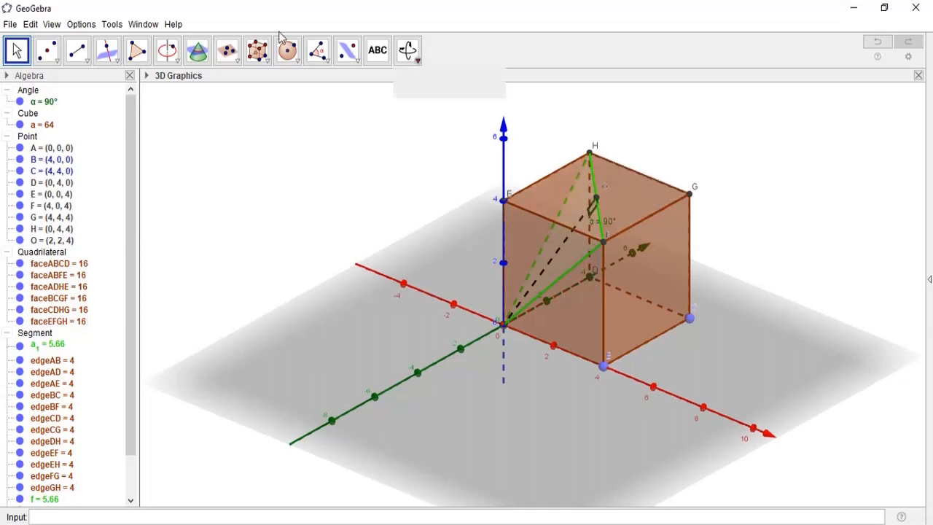
pyautogui.click(88, 62)
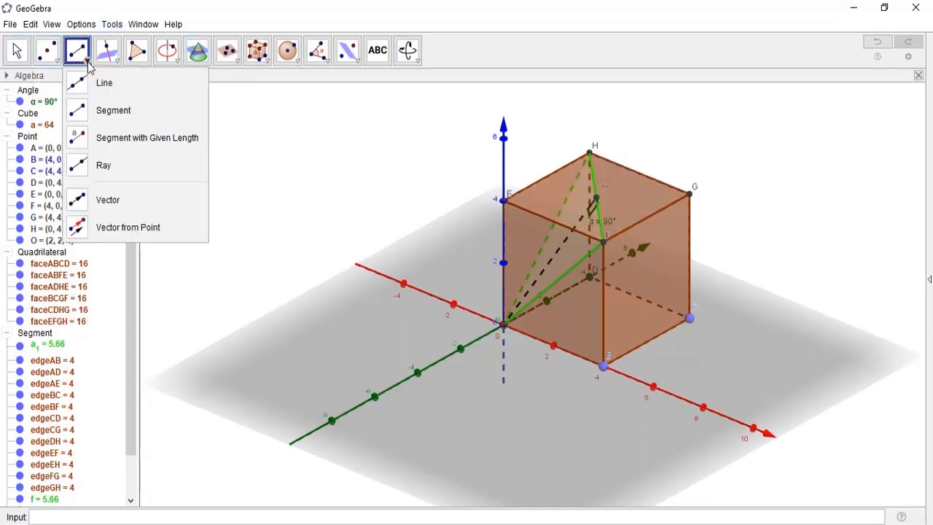
pyautogui.moveTo(113, 64)
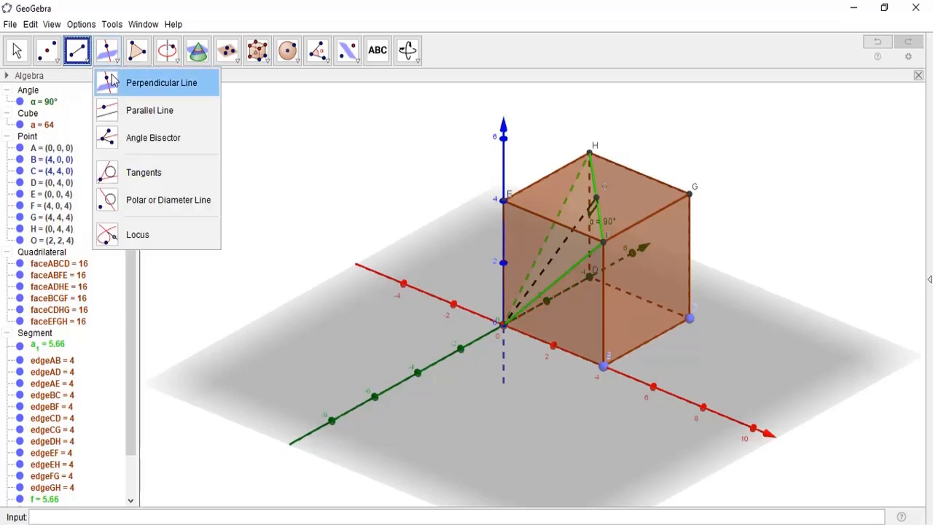
pyautogui.click(113, 85)
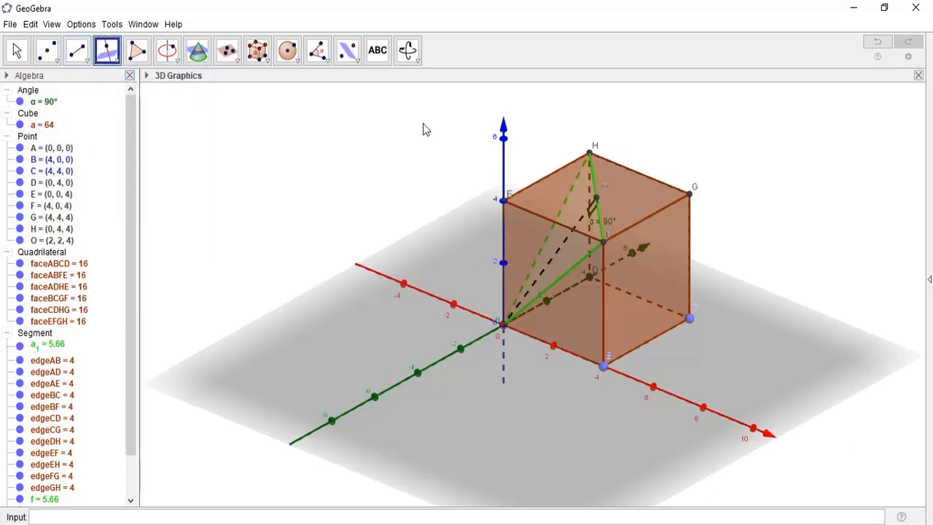
pyautogui.click(689, 319)
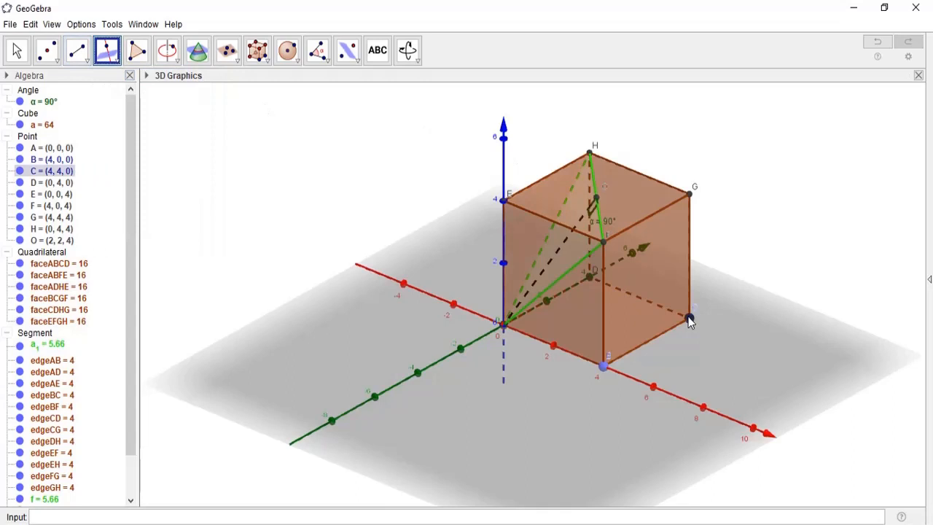
pyautogui.click(557, 249)
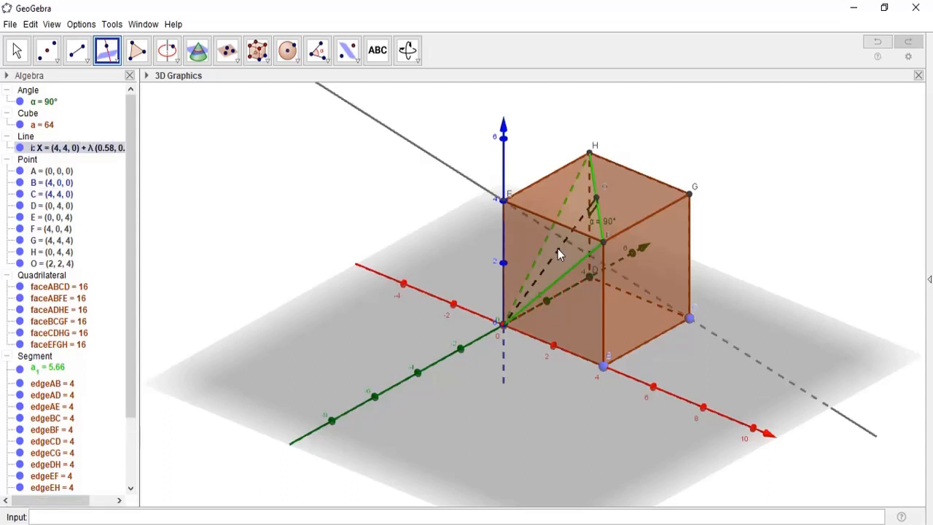
pyautogui.click(16, 49)
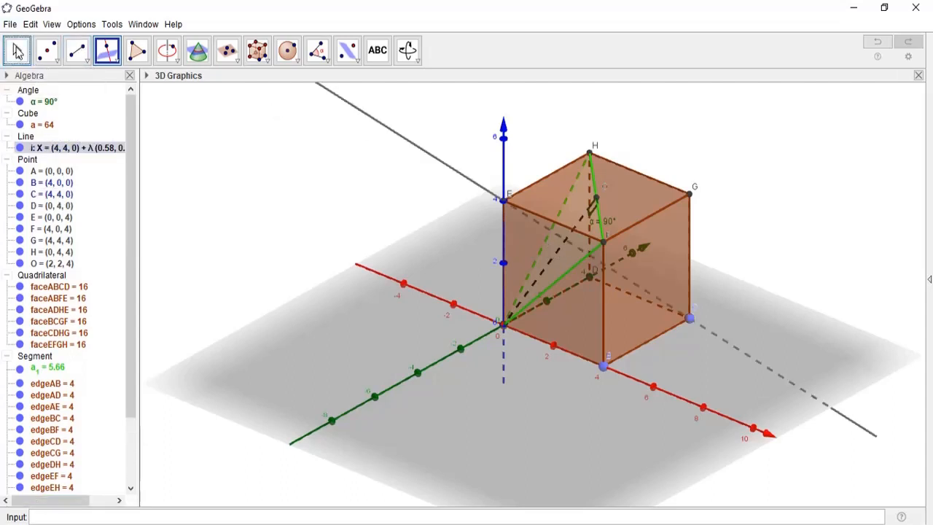
# - Examine from several angles where the perpendicular line from C meets segment AO, locating segment AO in the object list
pyautogui.moveTo(789, 233); pyautogui.dragTo(775, 217)
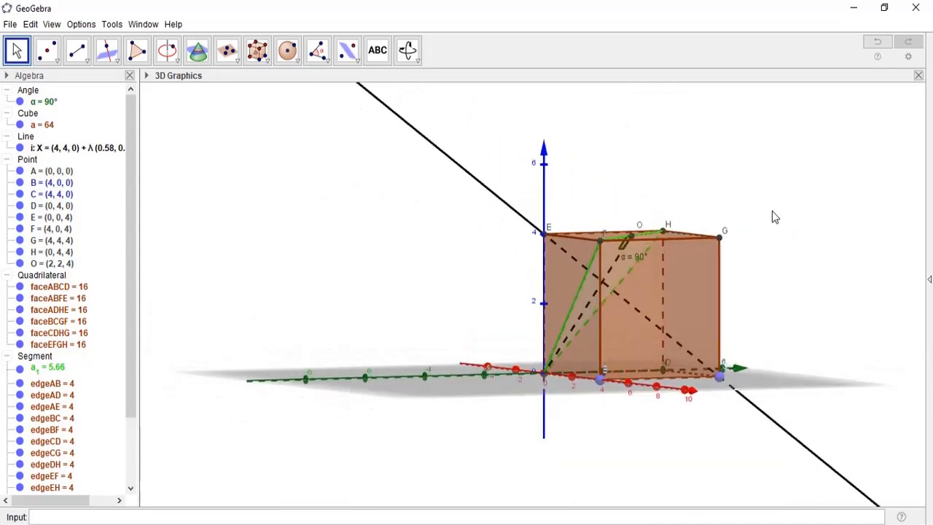
pyautogui.click(131, 425)
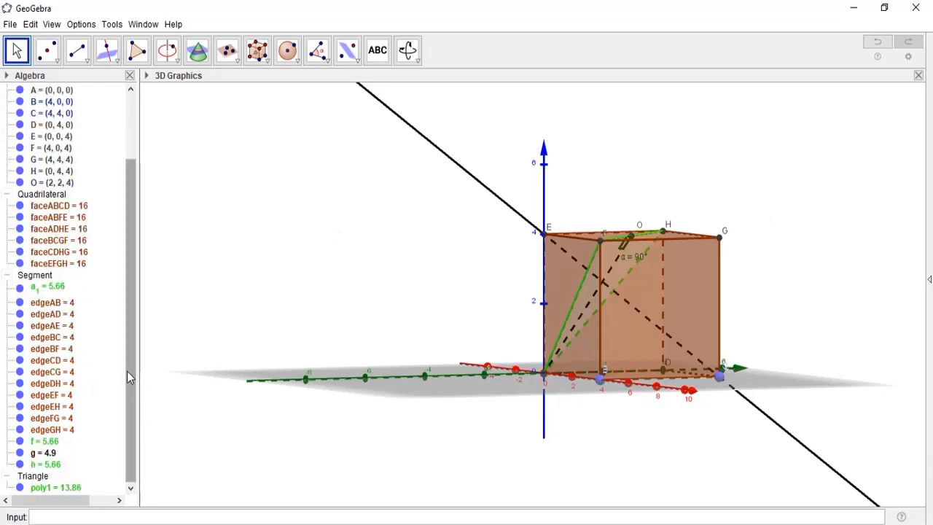
pyautogui.click(20, 453)
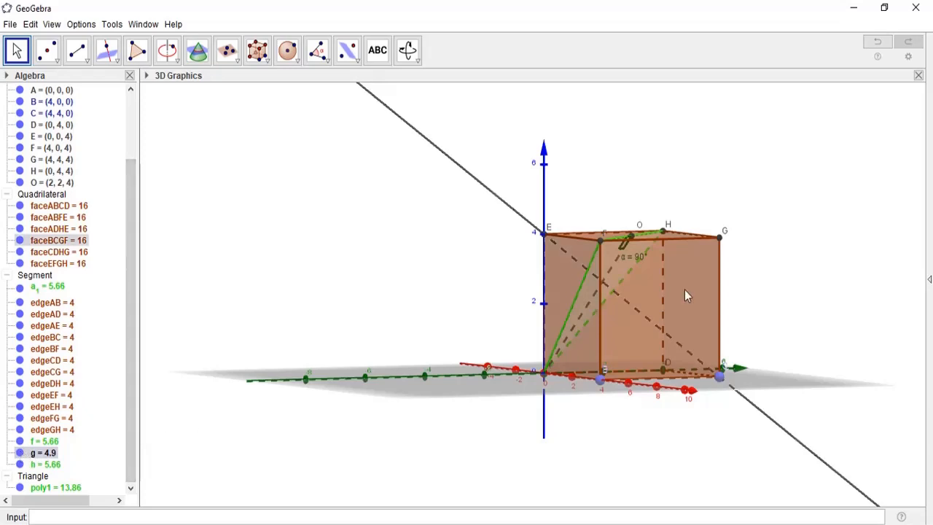
pyautogui.moveTo(754, 254)
pyautogui.mouseDown()
pyautogui.moveTo(743, 267)
pyautogui.moveTo(778, 273)
pyautogui.moveTo(762, 269)
pyautogui.moveTo(774, 273)
pyautogui.moveTo(761, 270)
pyautogui.moveTo(759, 285)
pyautogui.moveTo(760, 258)
pyautogui.moveTo(747, 263)
pyautogui.mouseUp()
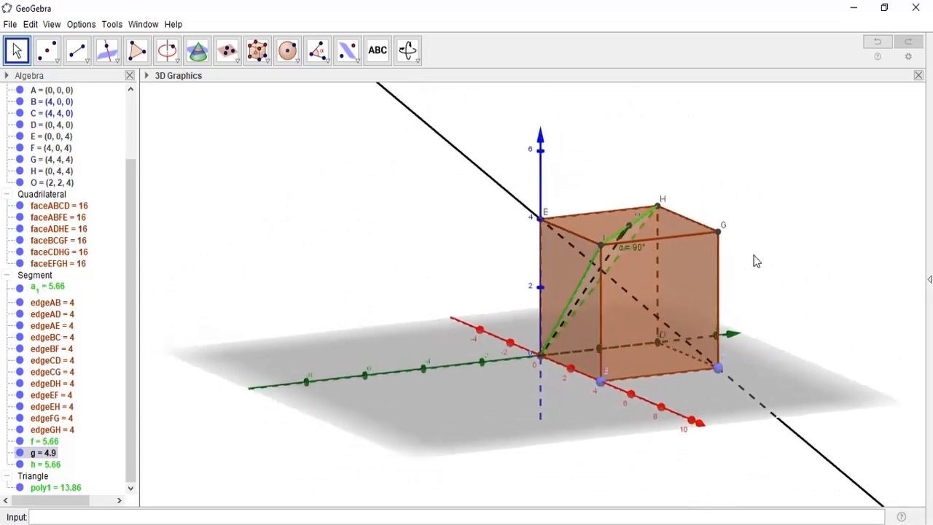
pyautogui.click(754, 260)
pyautogui.moveTo(754, 260); pyautogui.dragTo(559, 325)
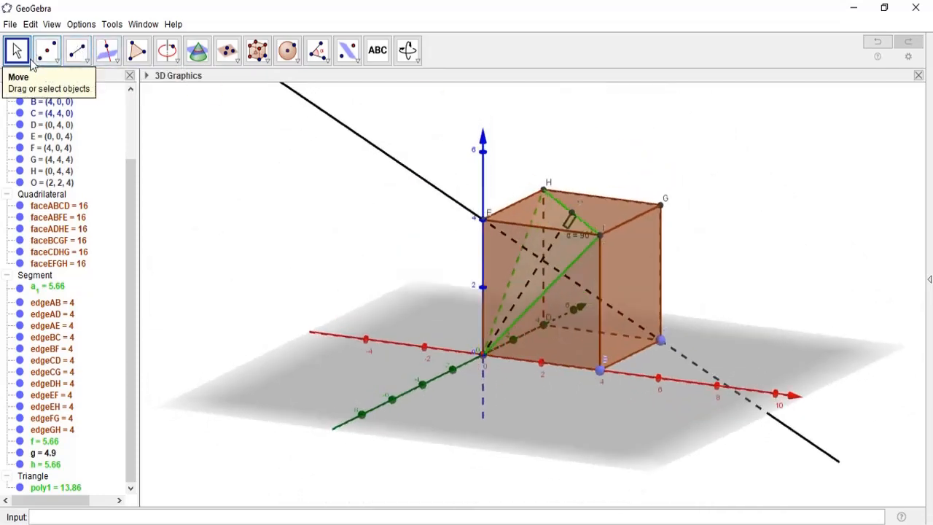
# - Try to place a point where the perpendicular line crosses segment AO, and undo it
pyautogui.click(56, 61)
pyautogui.click(80, 107)
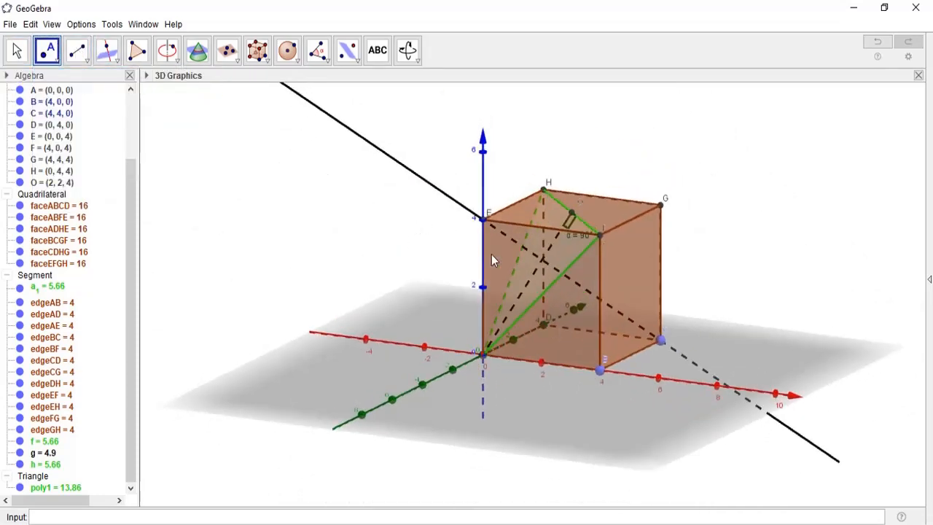
pyautogui.click(544, 261)
pyautogui.moveTo(544, 260); pyautogui.dragTo(542, 260)
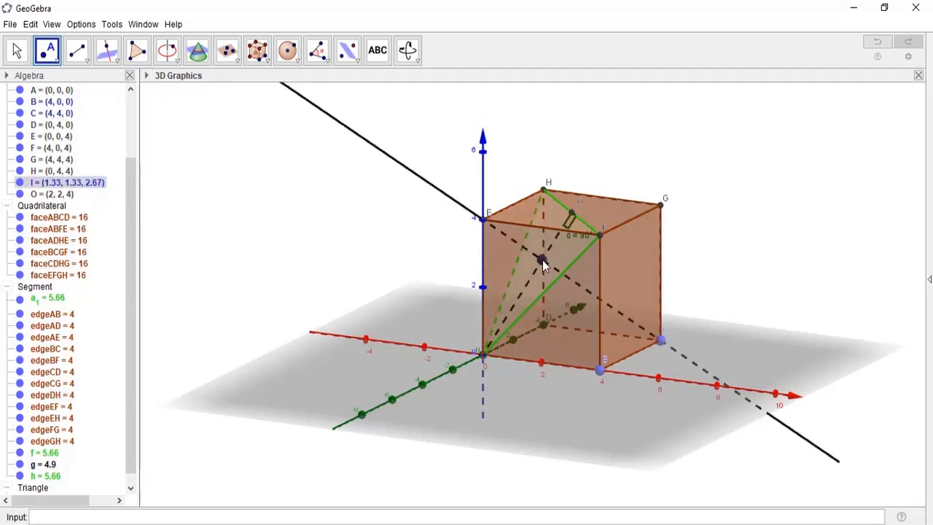
pyautogui.click(886, 42)
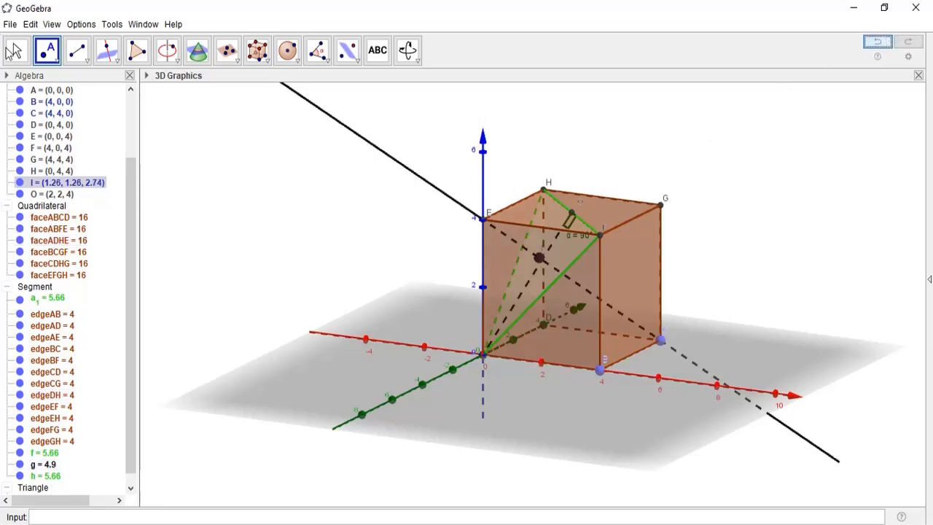
pyautogui.click(872, 42)
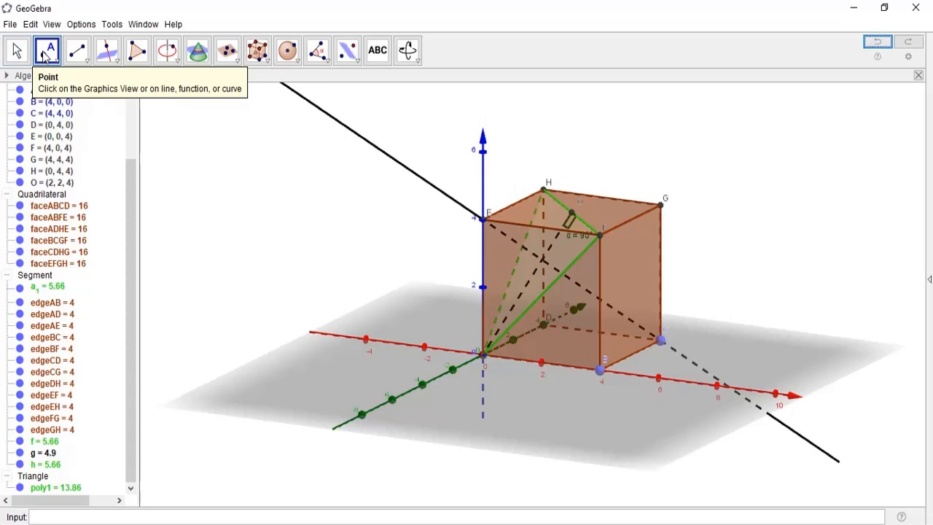
# - Place a point at the crossing of the perpendicular line and segment AO, at about (1.33, 1.33, 2.67)
pyautogui.click(45, 52)
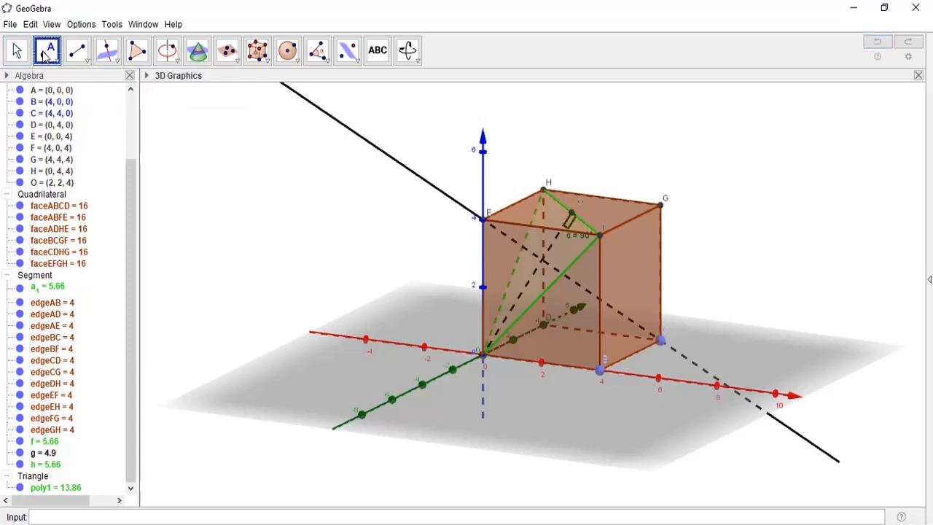
pyautogui.click(541, 259)
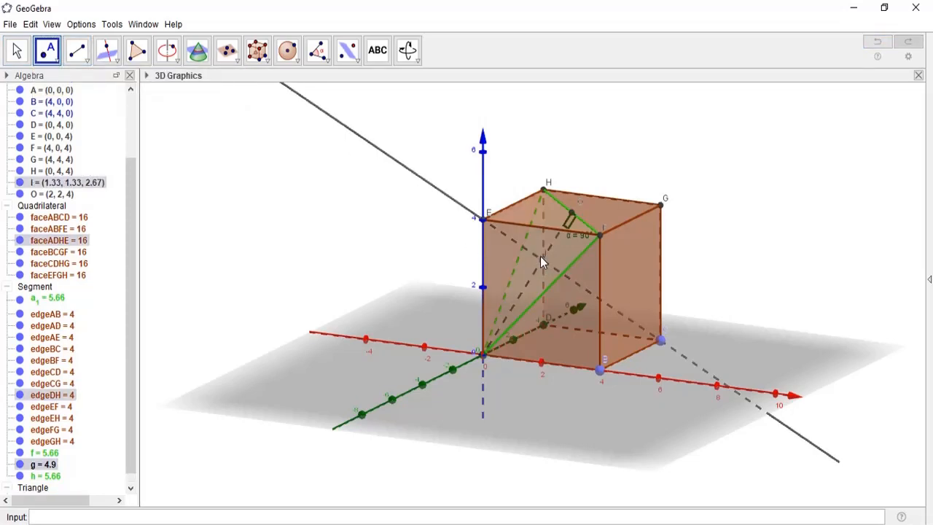
pyautogui.click(17, 49)
# - Rename the point at the crossing of the perpendicular line and segment AO to P
pyautogui.moveTo(759, 271); pyautogui.dragTo(752, 267)
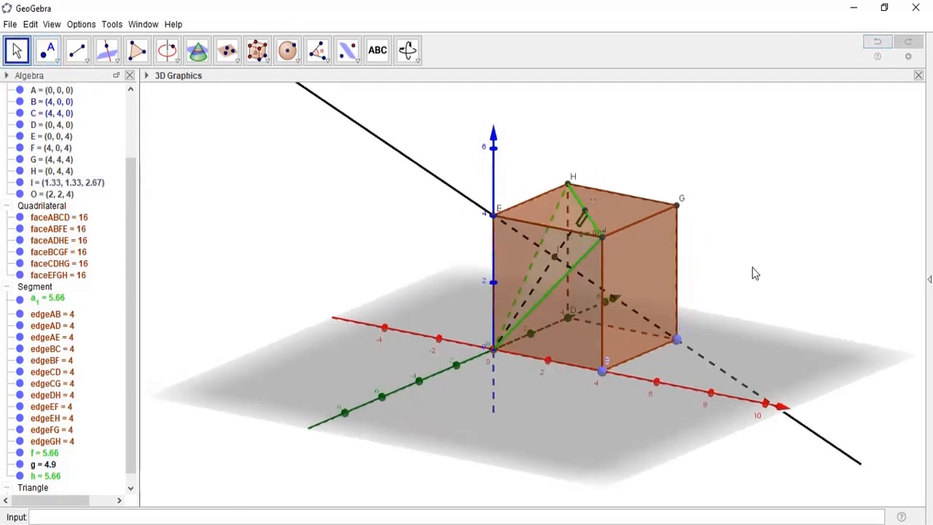
pyautogui.click(554, 254)
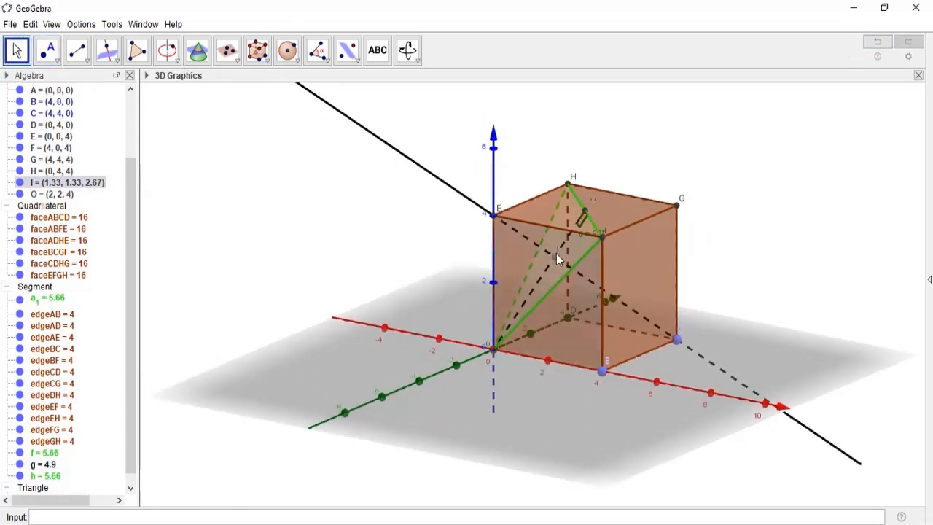
pyautogui.rightClick(556, 254)
pyautogui.click(575, 353)
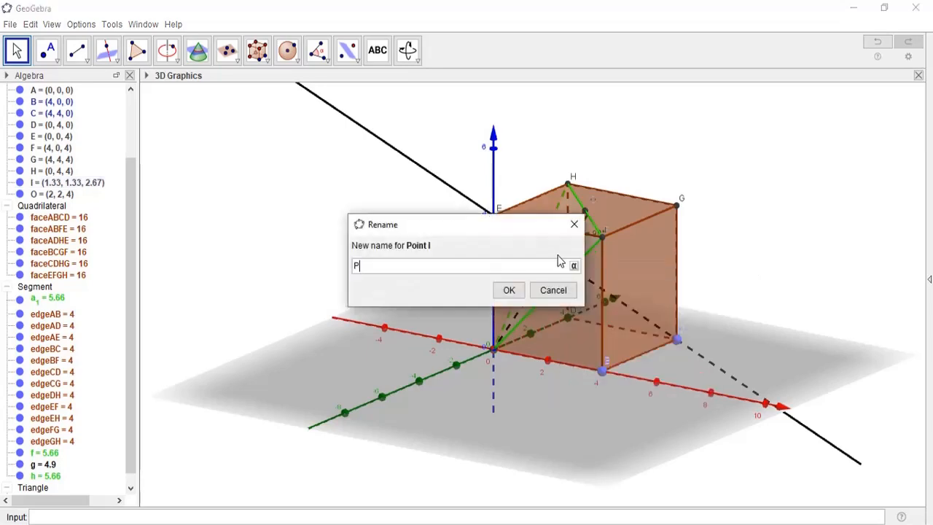
pyautogui.click(508, 290)
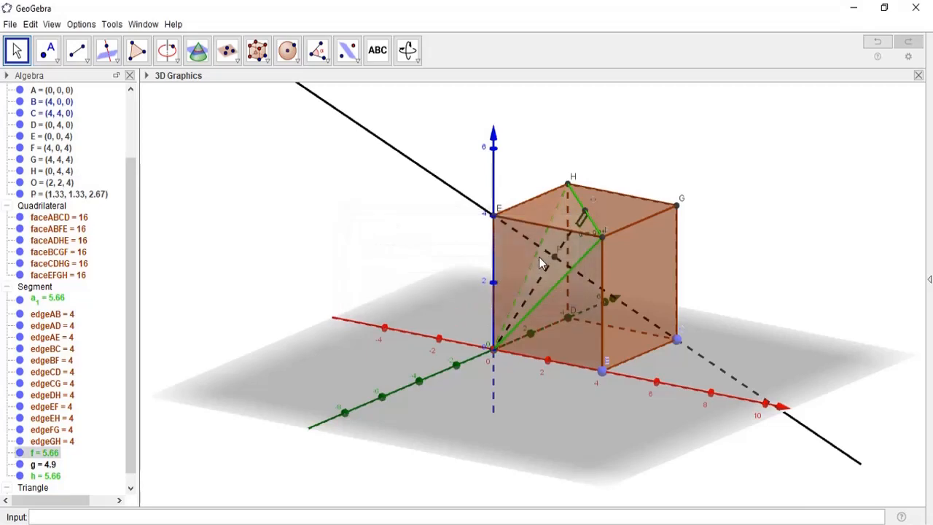
pyautogui.moveTo(559, 246); pyautogui.dragTo(529, 247, button='right')
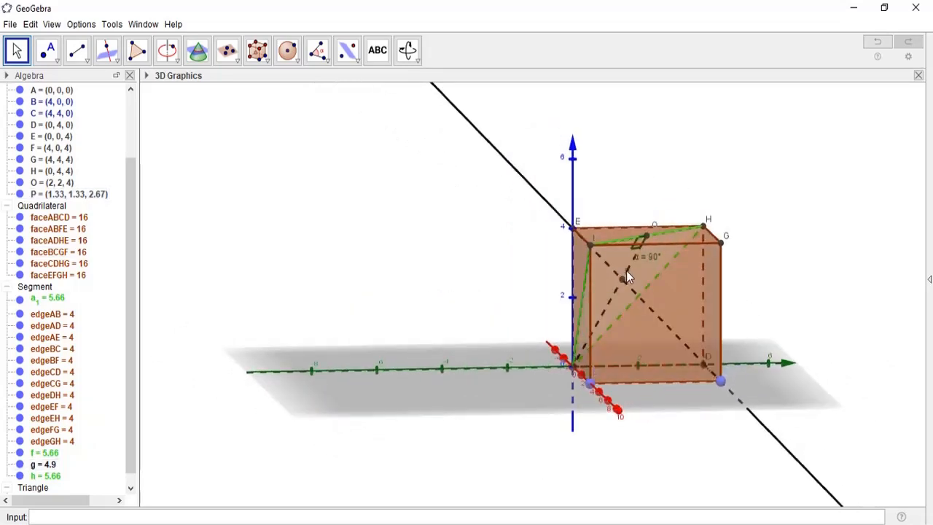
# - Hide the perpendicular line that runs from C through the cube, keeping point P visible
pyautogui.moveTo(518, 277); pyautogui.dragTo(561, 283, button='right')
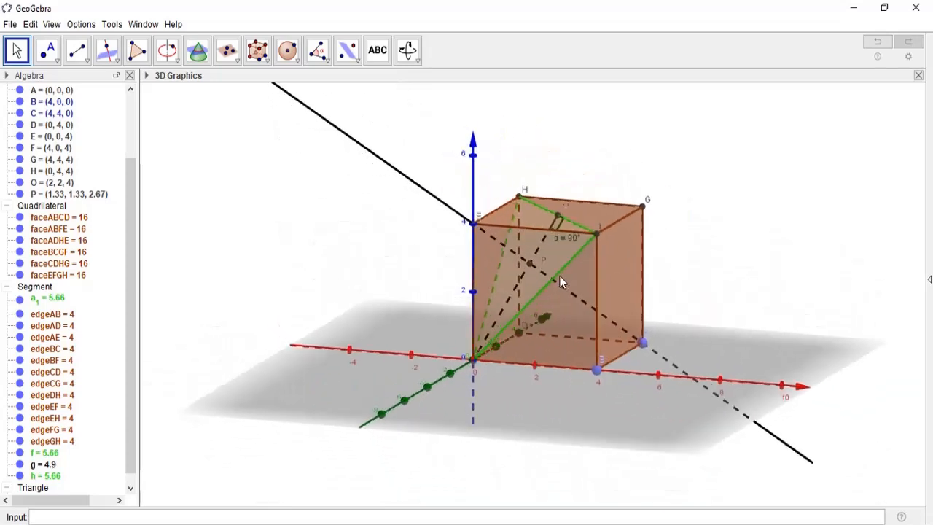
pyautogui.rightClick(378, 163)
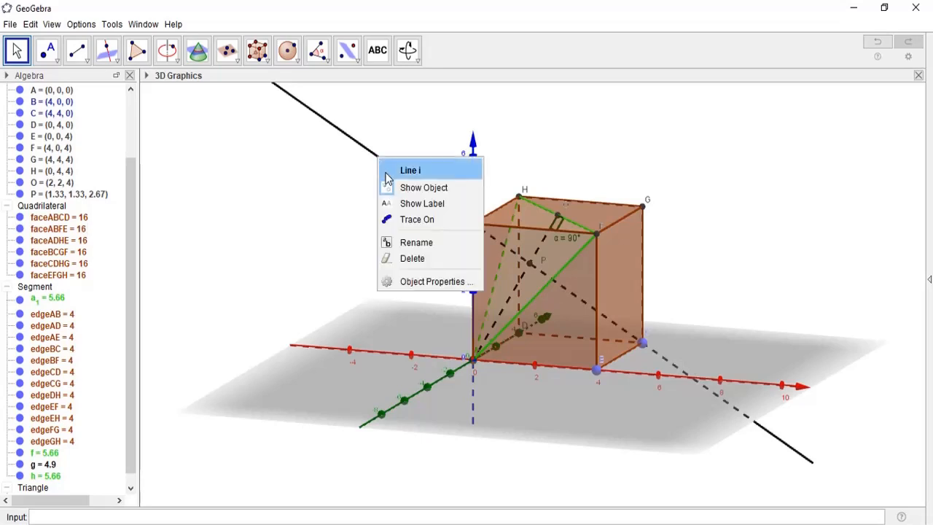
pyautogui.click(386, 189)
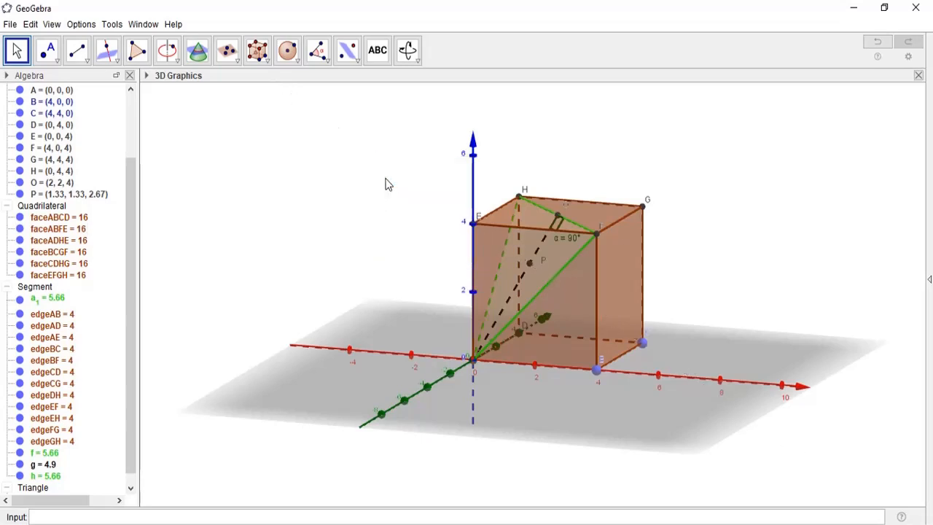
# - Draw a segment from cube vertex C to point P on segment AO
pyautogui.moveTo(816, 262); pyautogui.dragTo(774, 256)
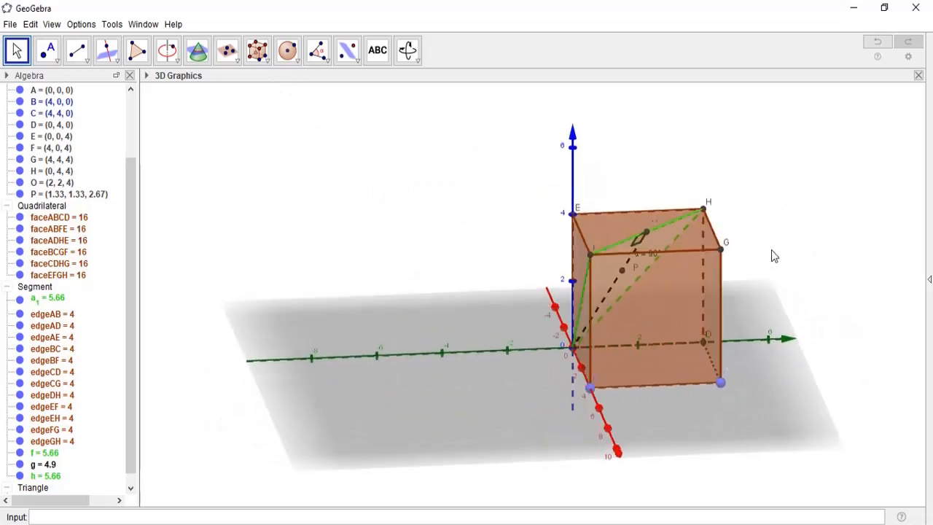
pyautogui.click(86, 64)
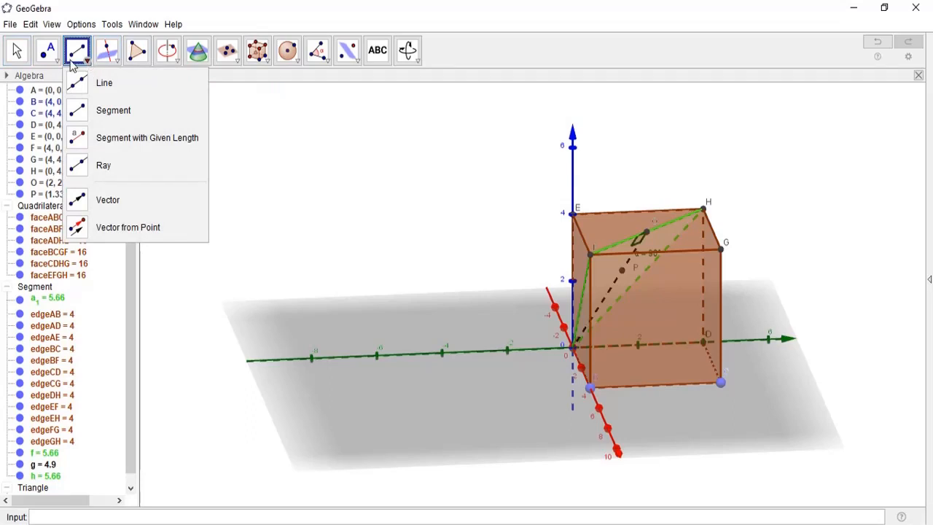
pyautogui.click(91, 83)
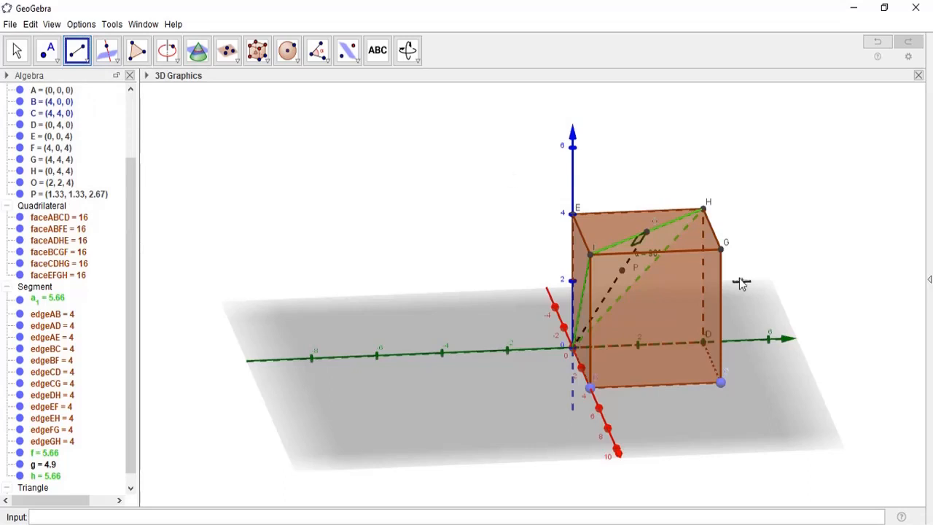
pyautogui.click(720, 380)
pyautogui.click(622, 270)
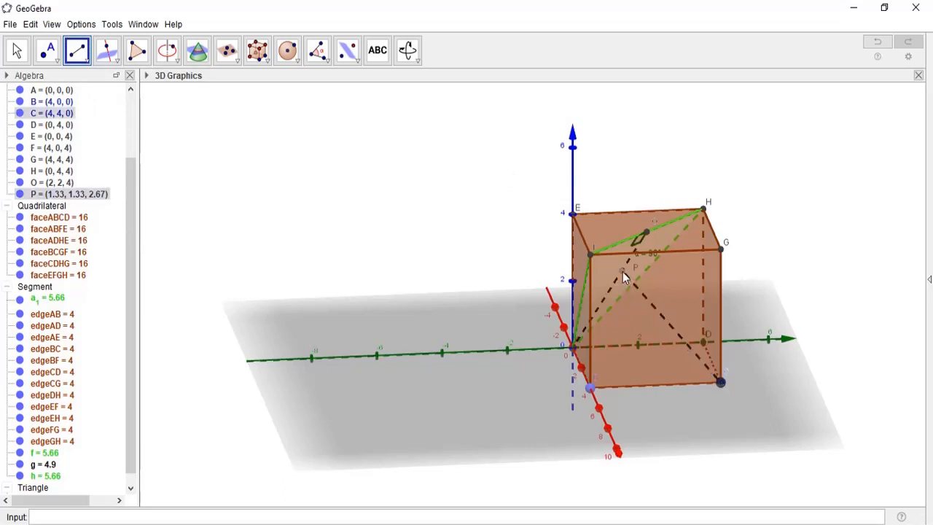
pyautogui.click(16, 49)
# - Mark the angle CPA at point P between segments CP and AO
pyautogui.moveTo(885, 381); pyautogui.dragTo(838, 286)
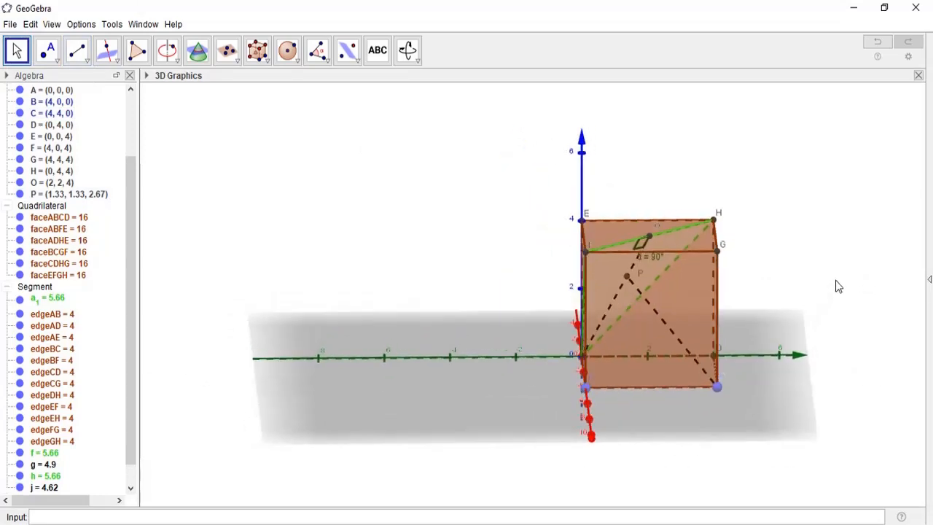
pyautogui.moveTo(835, 280); pyautogui.dragTo(851, 272, button='right')
pyautogui.click(332, 62)
pyautogui.click(320, 85)
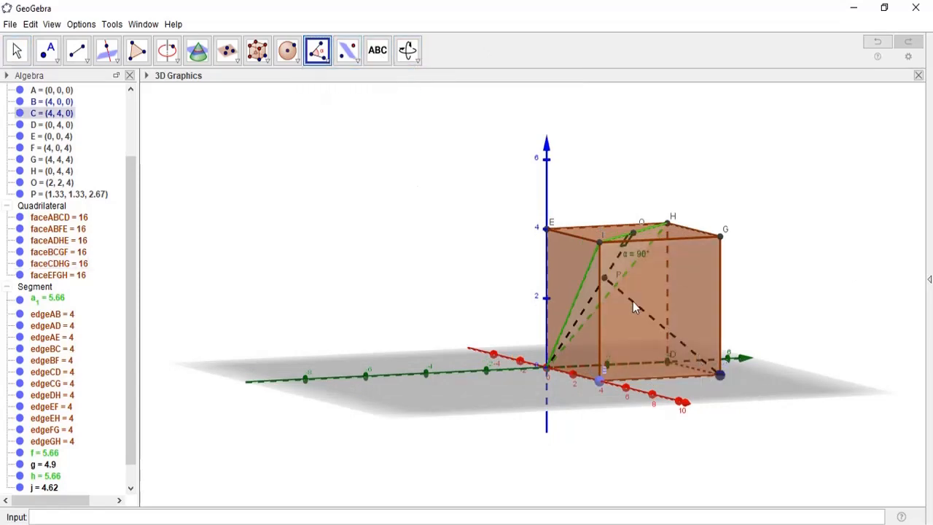
pyautogui.click(605, 277)
pyautogui.click(549, 370)
pyautogui.press('Escape')
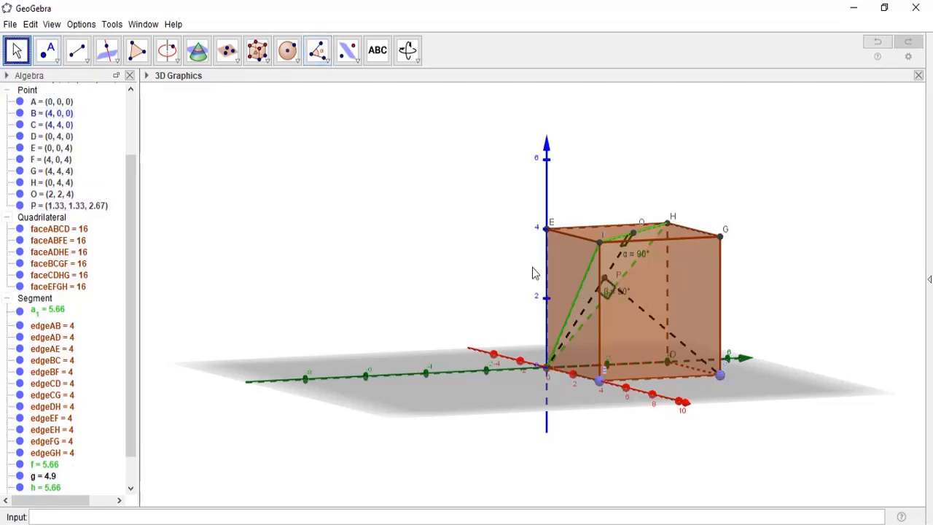
# - Examine the angle at P from several views and check the length of segment CP in the object list
pyautogui.moveTo(799, 292)
pyautogui.mouseDown()
pyautogui.moveTo(818, 294)
pyautogui.moveTo(810, 296)
pyautogui.mouseUp()
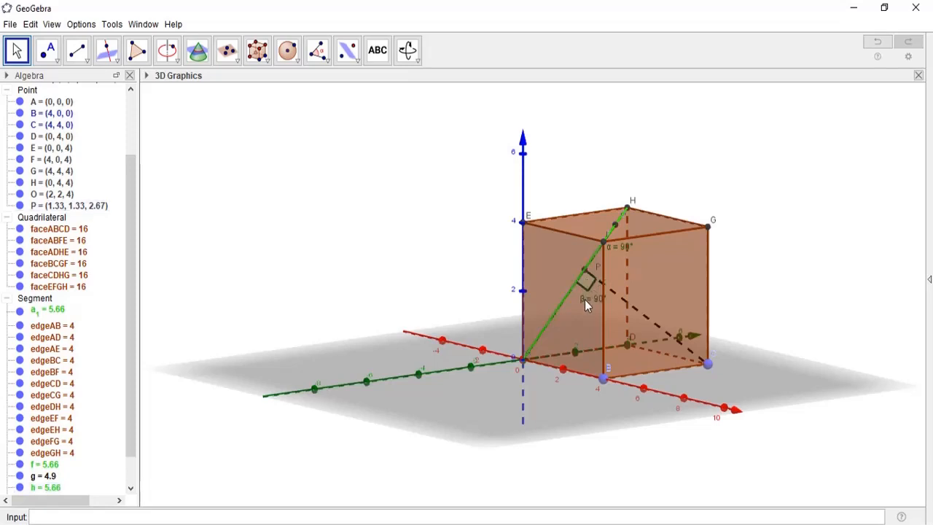
pyautogui.moveTo(733, 281); pyautogui.dragTo(808, 282)
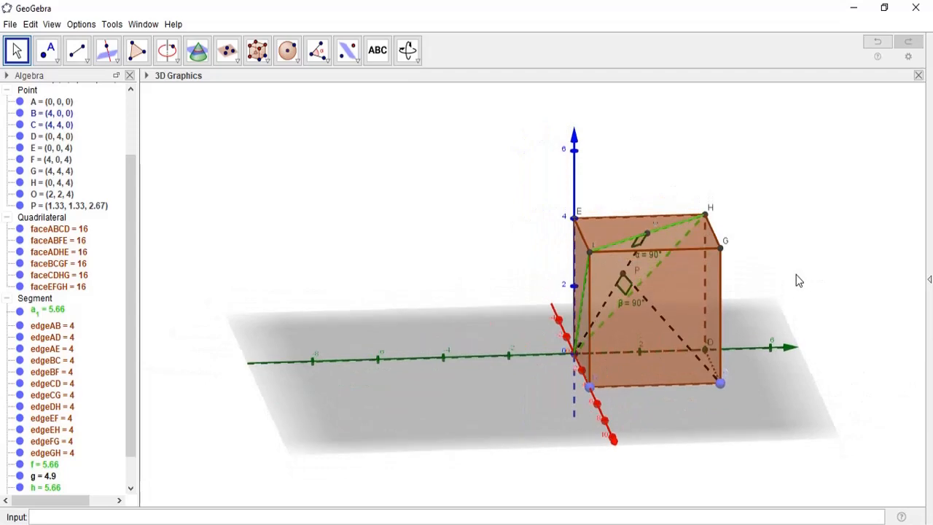
pyautogui.moveTo(130, 270); pyautogui.dragTo(132, 306)
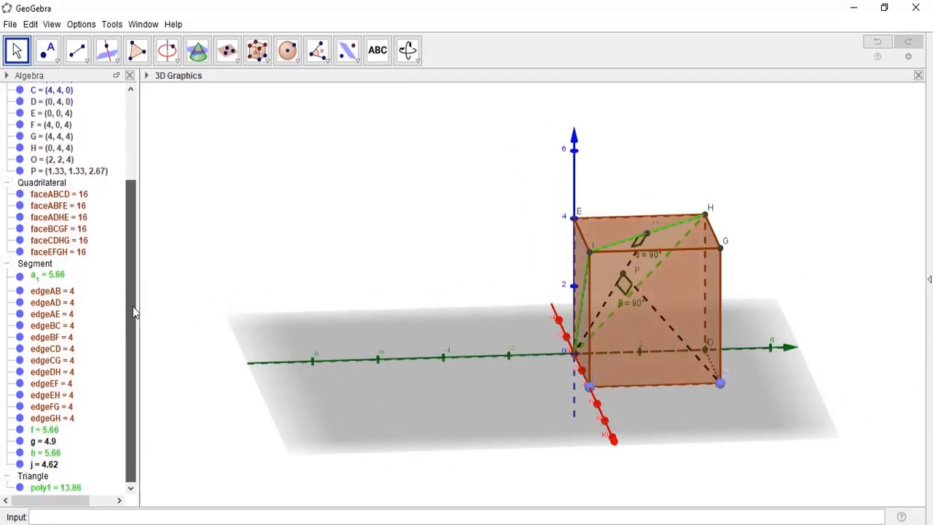
pyautogui.moveTo(789, 273)
pyautogui.mouseDown(button='right')
pyautogui.moveTo(792, 264)
pyautogui.moveTo(792, 273)
pyautogui.mouseUp(button='right')
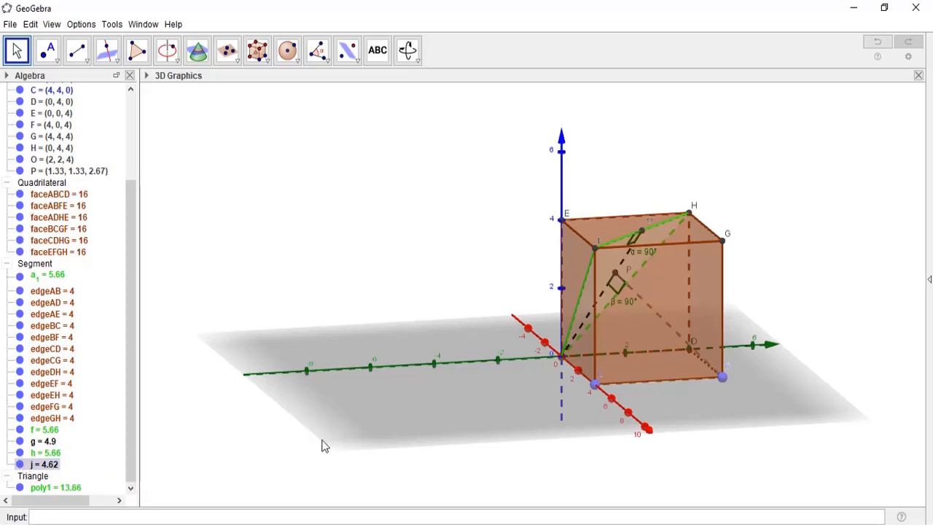
pyautogui.moveTo(804, 312)
pyautogui.mouseDown()
pyautogui.moveTo(830, 320)
pyautogui.moveTo(805, 311)
pyautogui.mouseUp()
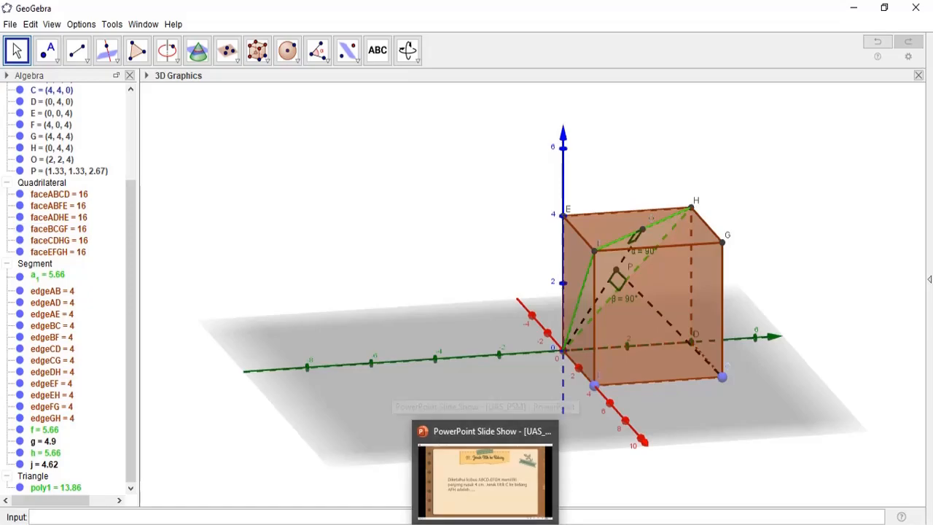
# - Switch to the PowerPoint slide show and go through the problem 3 solution slide to the closing slide
pyautogui.click(501, 467)
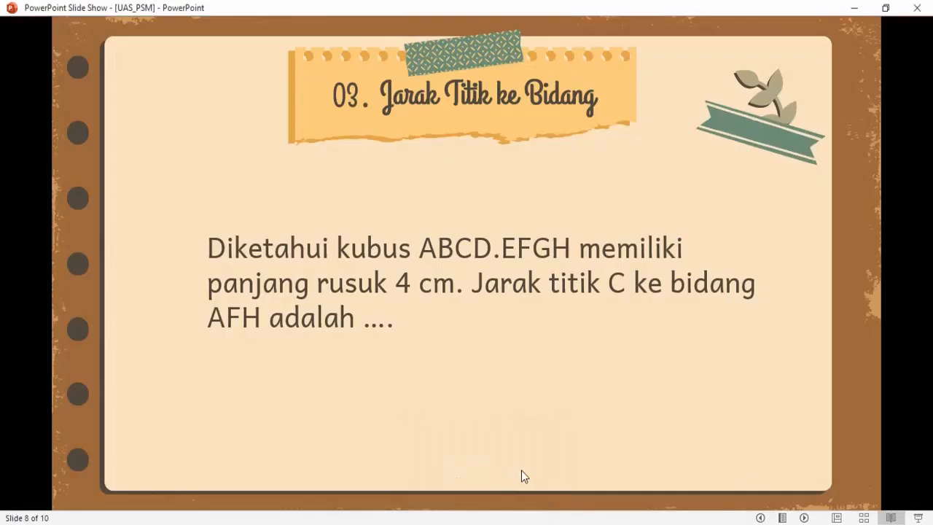
pyautogui.click(803, 517)
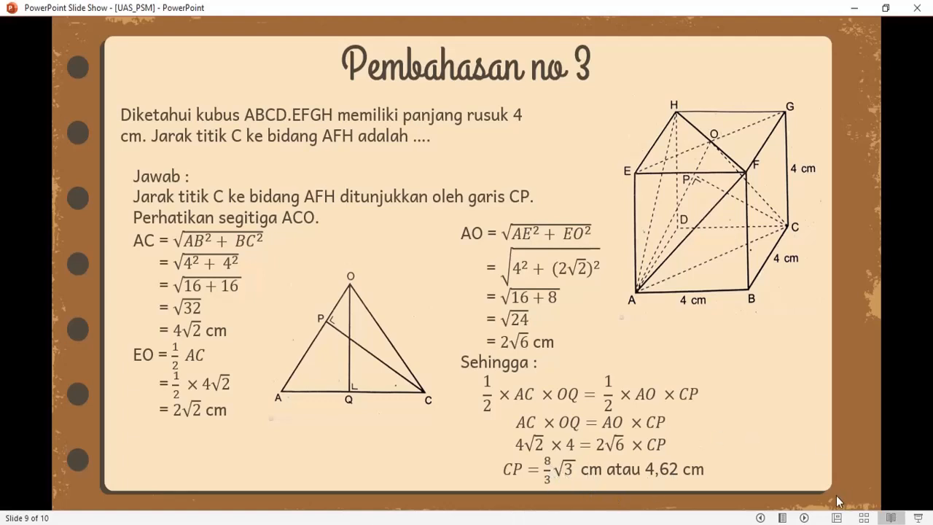
pyautogui.click(805, 518)
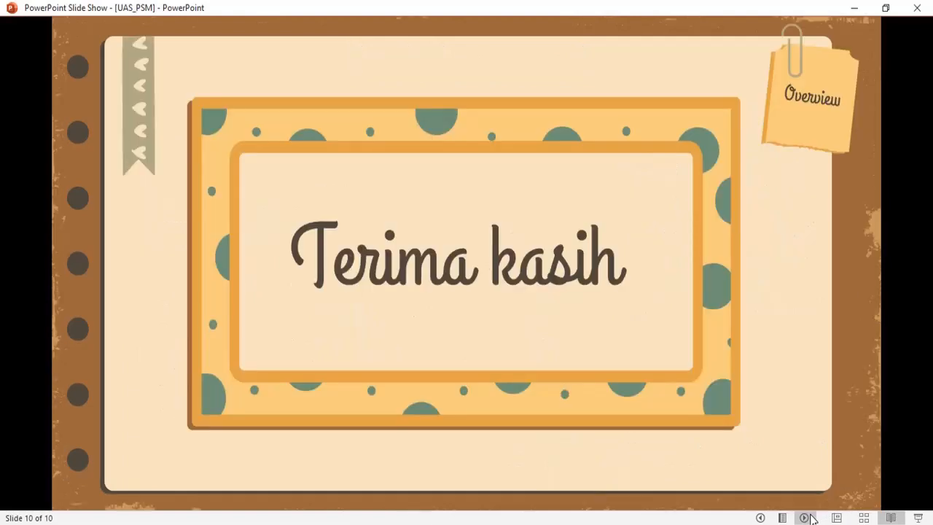